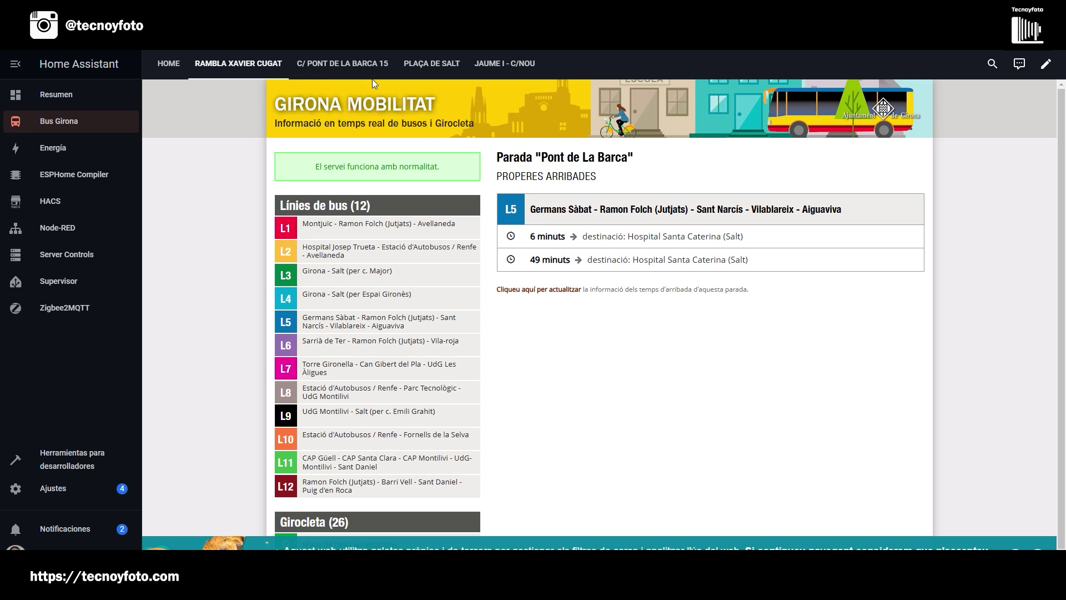
Review the bus arrival times on the Jaume I - C/Nou view of the Bus Girona dashboard
left_click(505, 65)
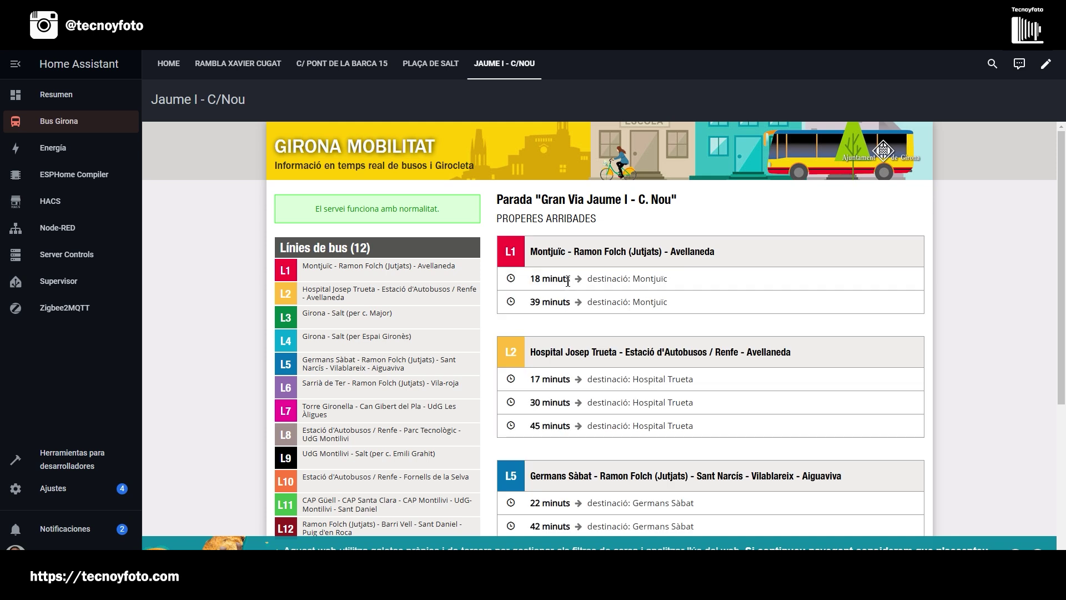
scroll(576, 291, "down", 4)
scroll(576, 291, "down", 2)
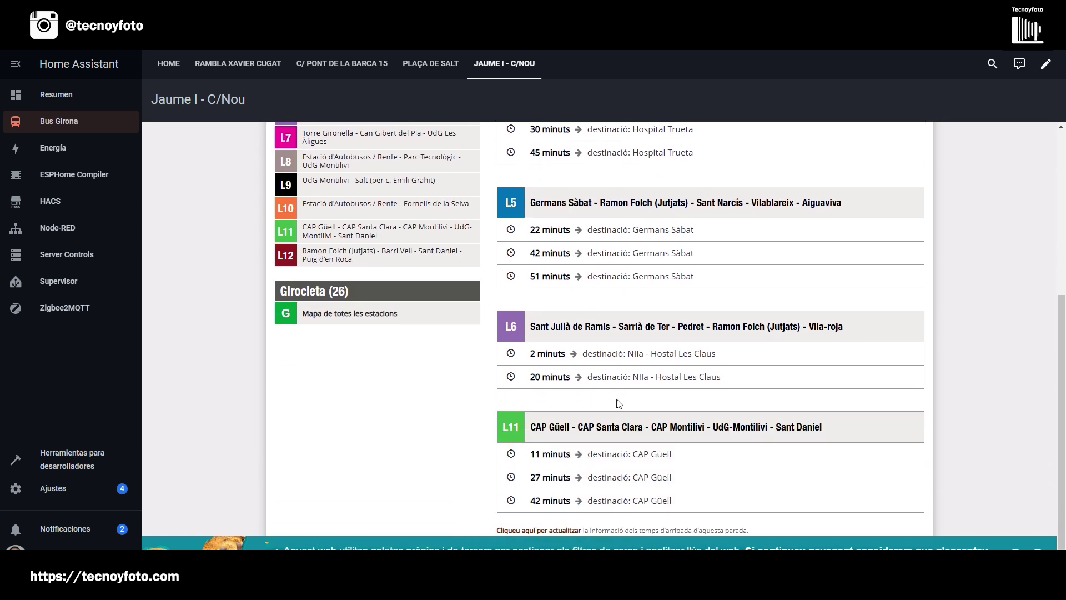
scroll(619, 401, "up", 6)
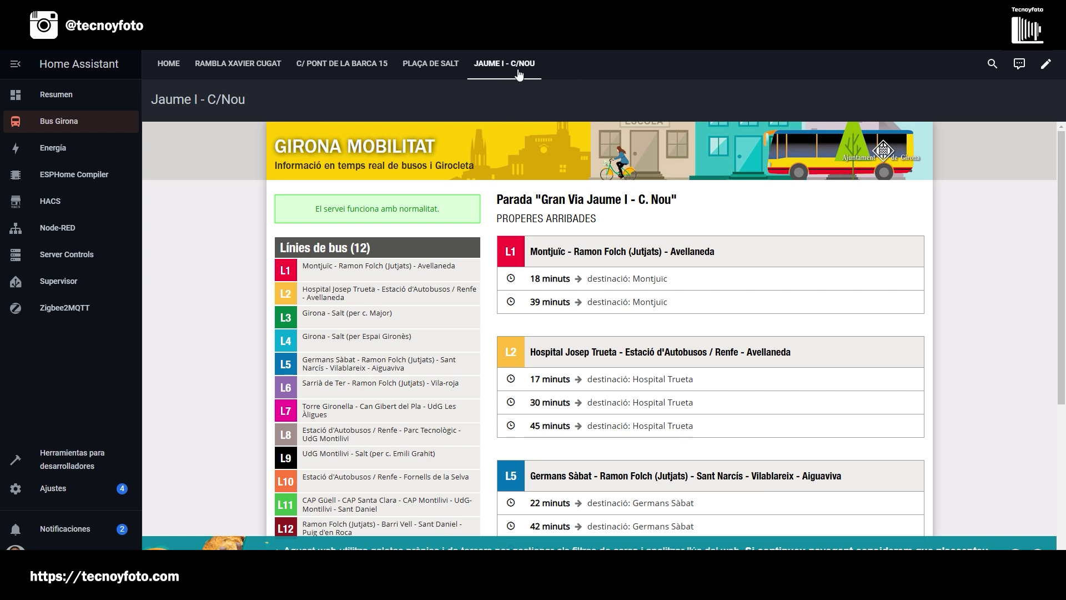
left_click(1046, 65)
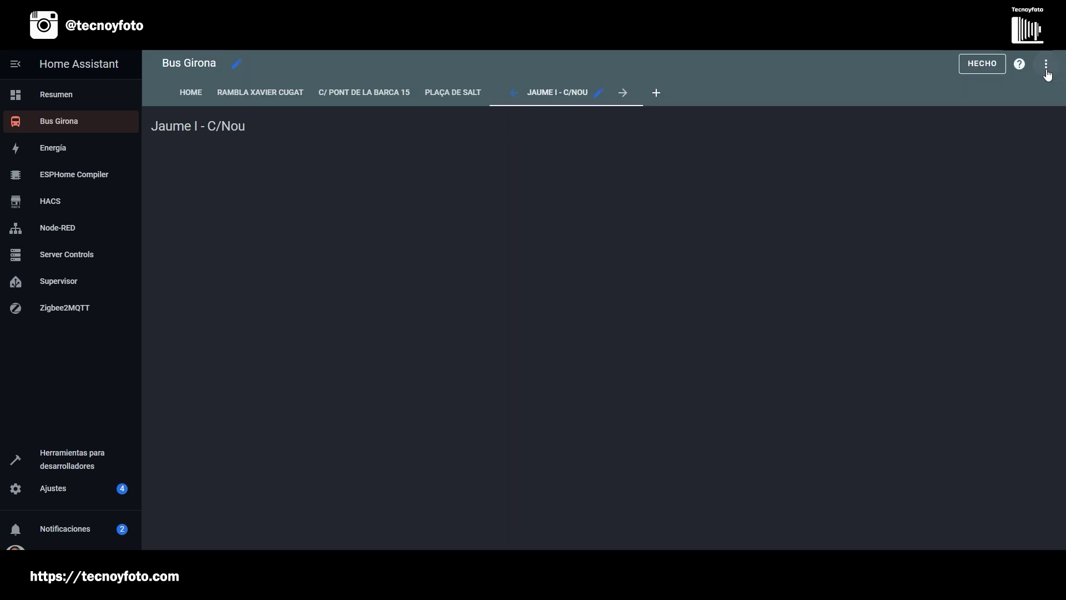
left_click(53, 132)
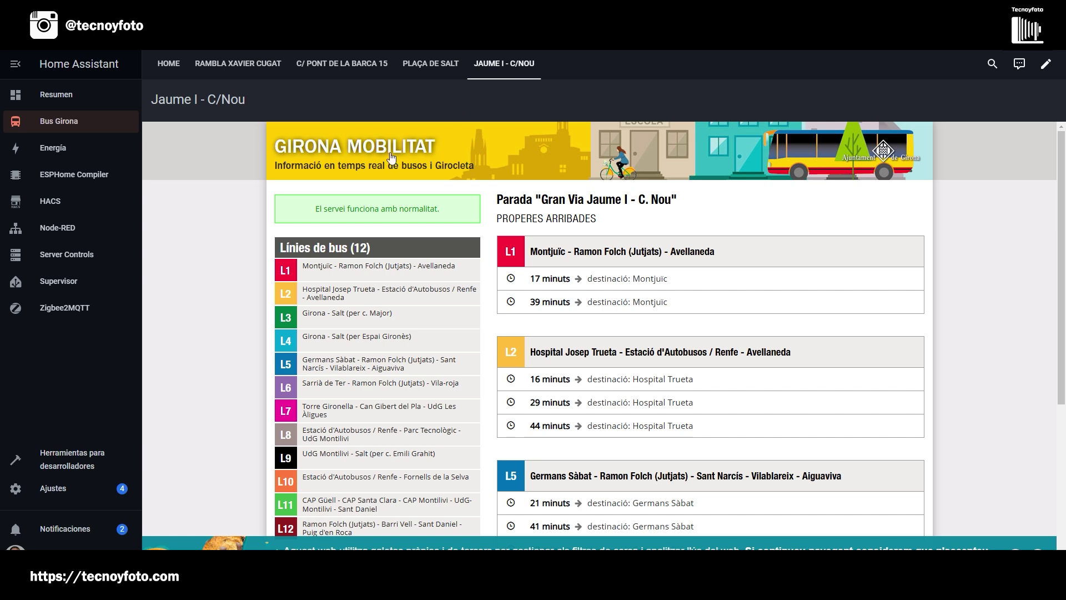
Create a new dashboard from scratch titled Tren with the mdi:train icon
left_click(51, 491)
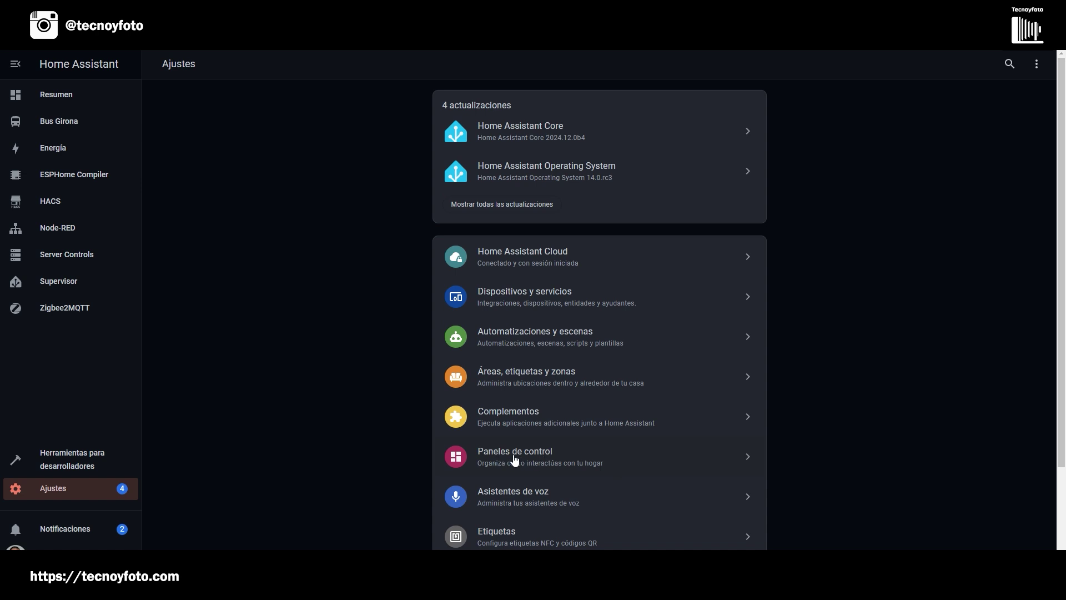
left_click(515, 460)
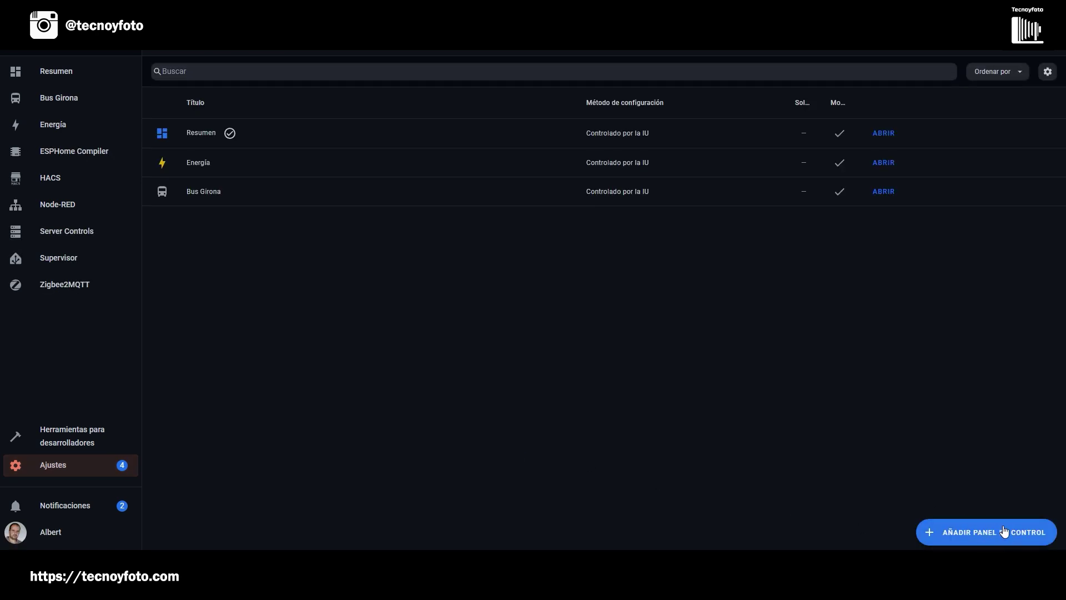
left_click(1005, 531)
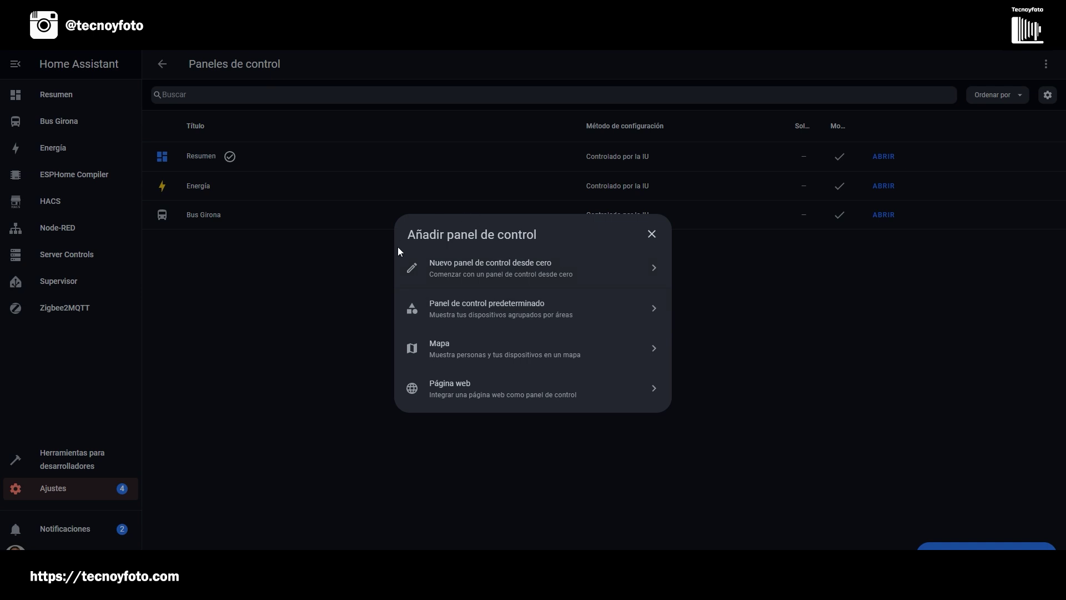
left_click(510, 268)
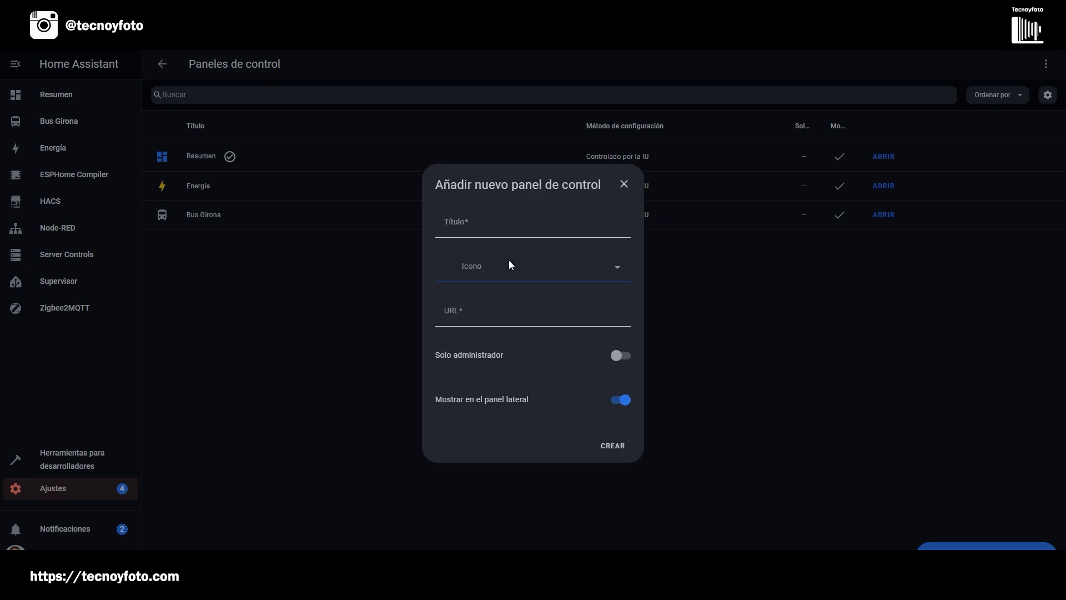
left_click(477, 220)
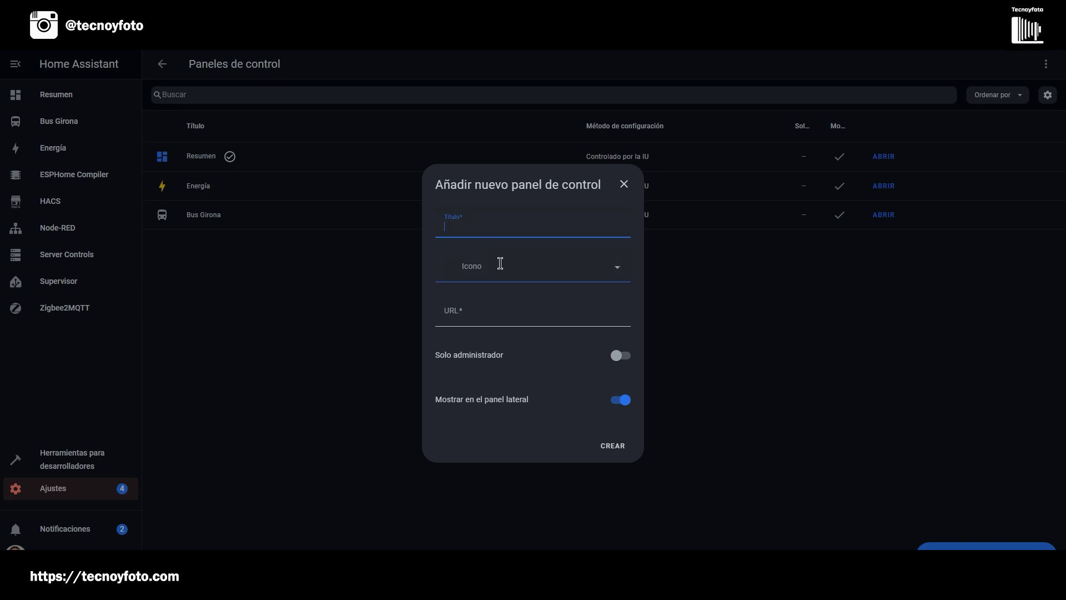
type("Tren")
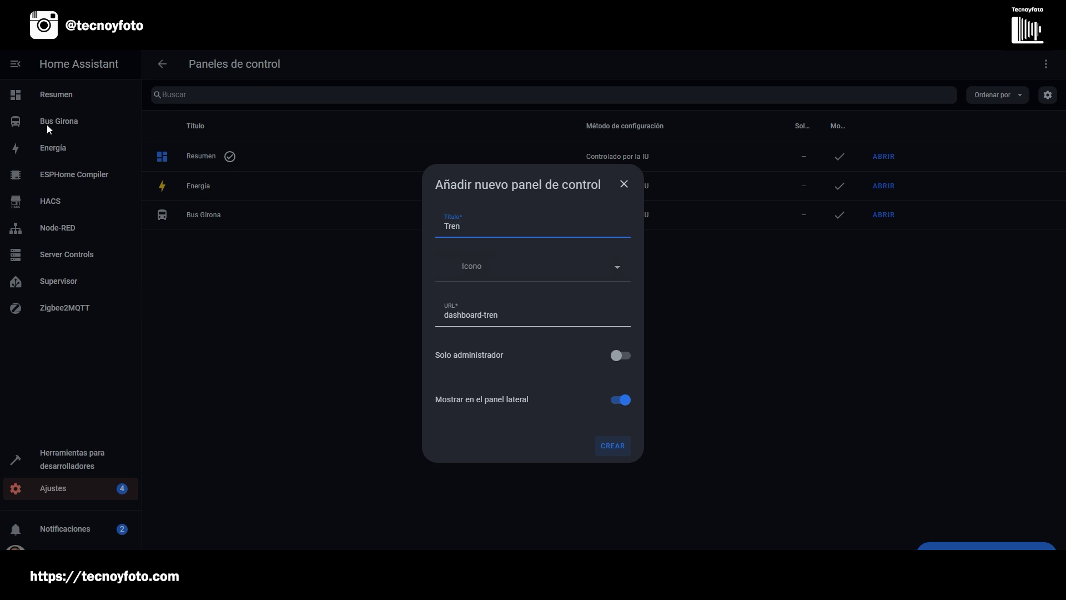
left_click(472, 268)
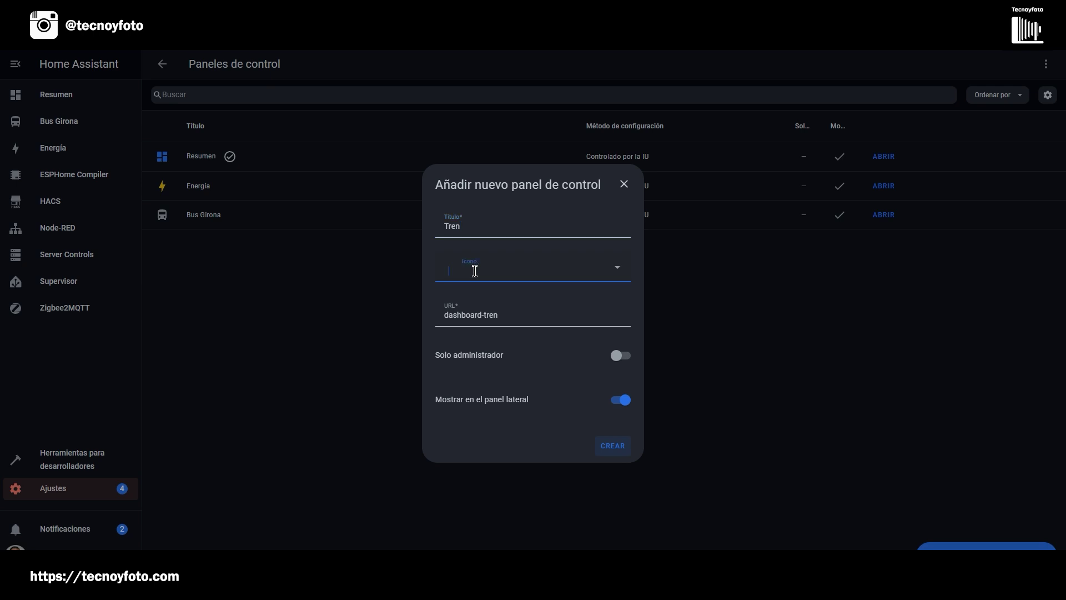
type("train")
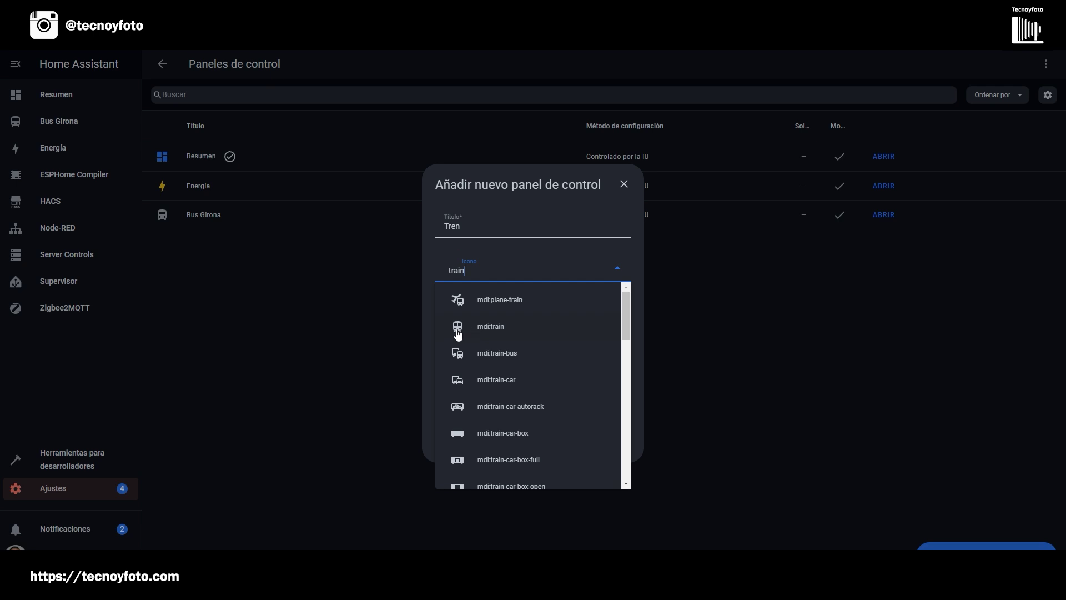
left_click(490, 328)
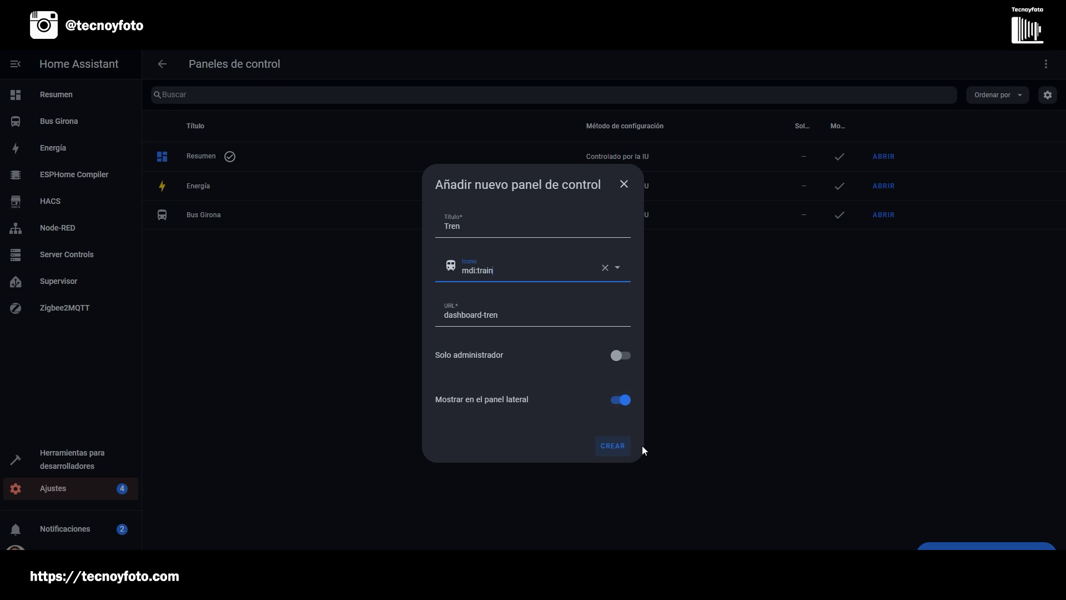
left_click(614, 446)
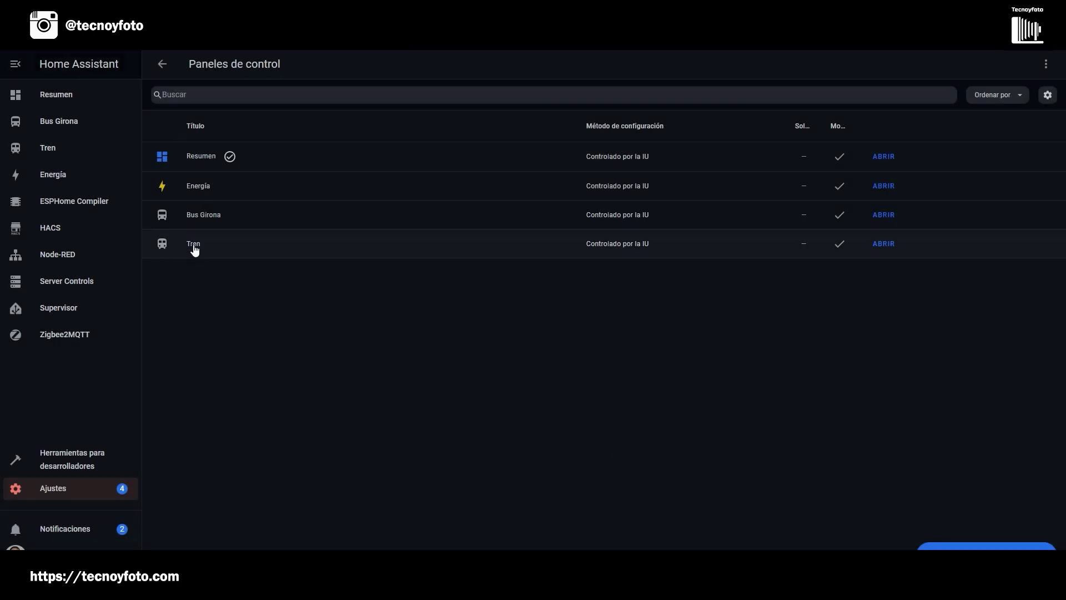
Open the Tren dashboard for editing and set its Home view's layout to Panel (tarjeta única)
left_click(45, 151)
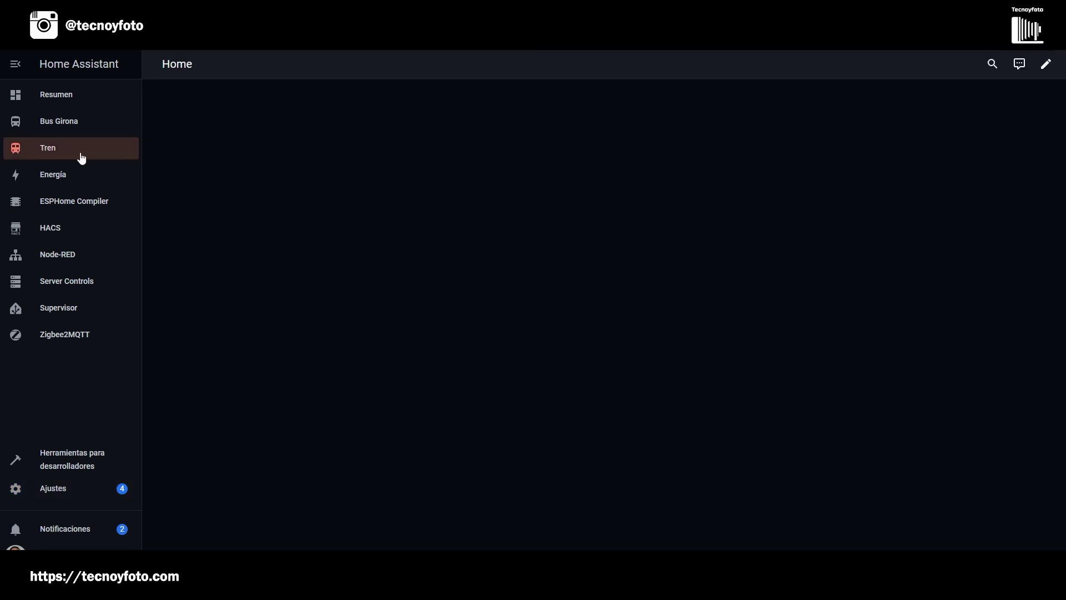
left_click(1046, 64)
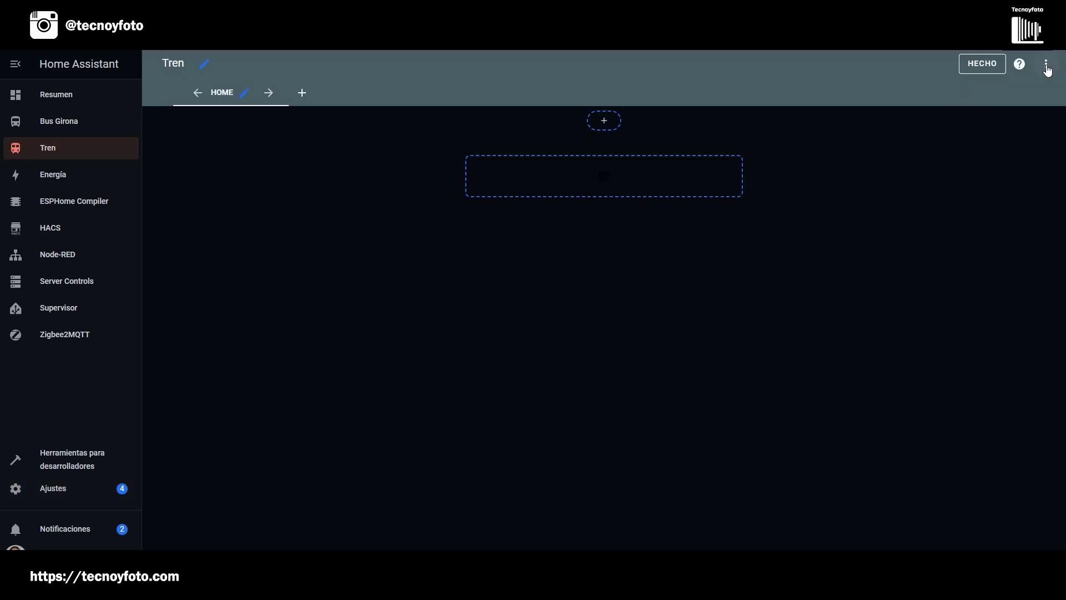
left_click(245, 95)
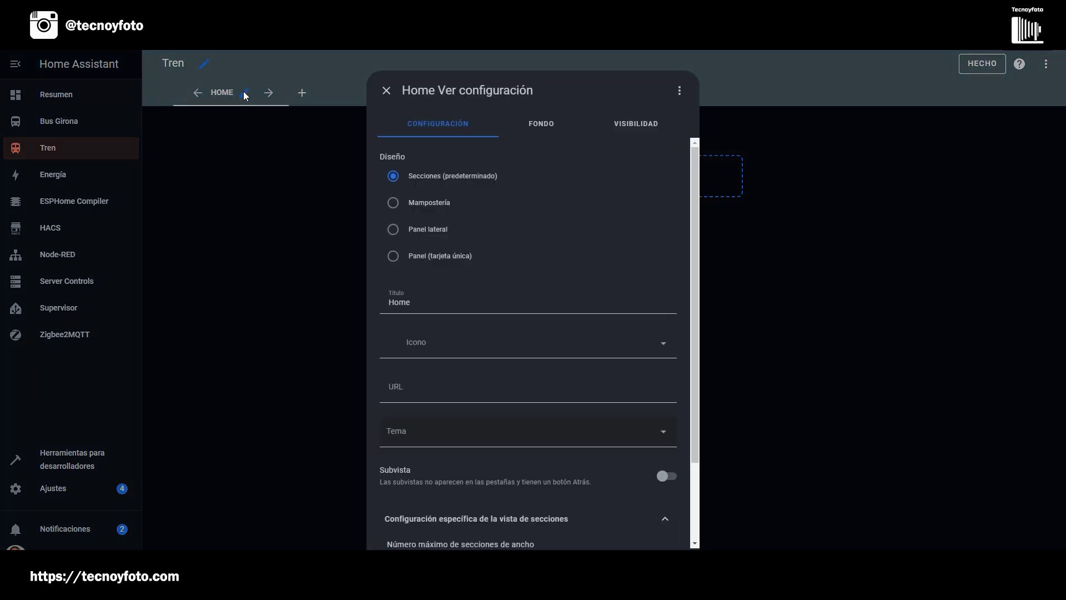
double_click(421, 302)
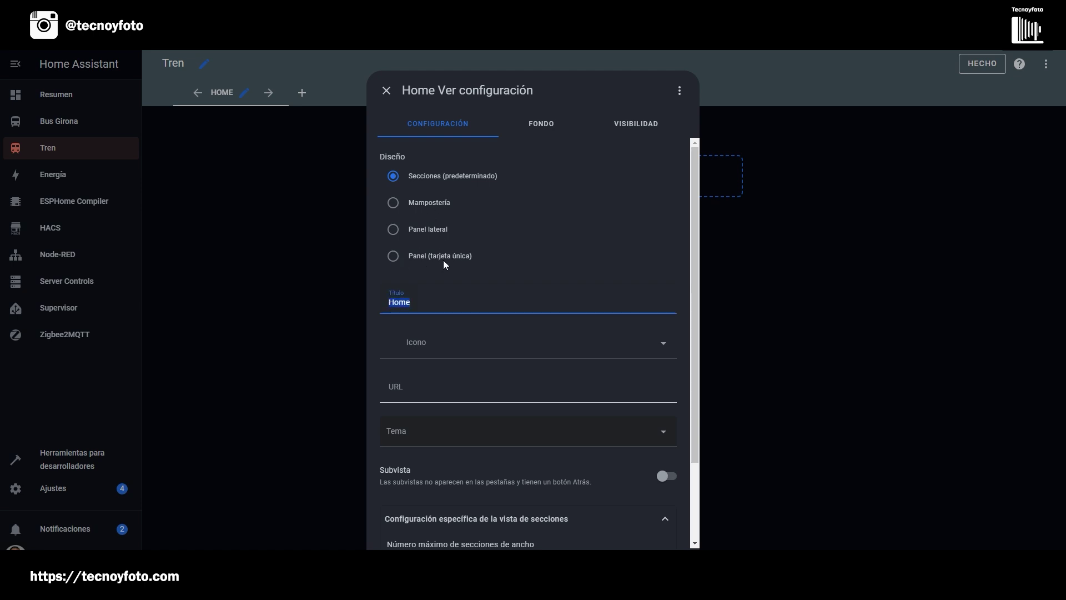
left_click(393, 257)
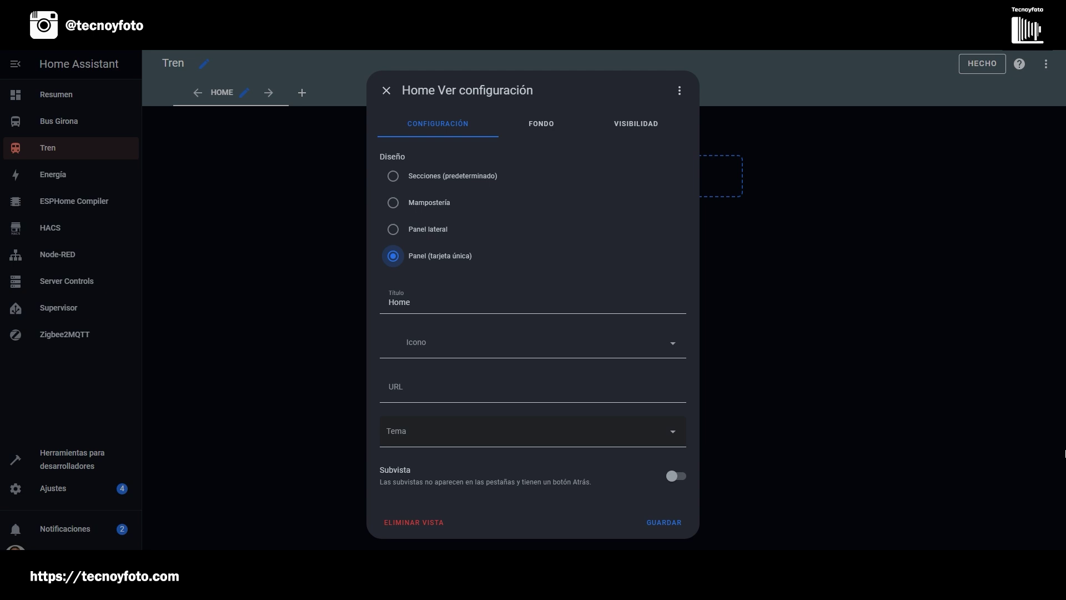
Title the view Tren, give it the mdi:train-bus icon and save the view configuration
double_click(421, 302)
type("Tren")
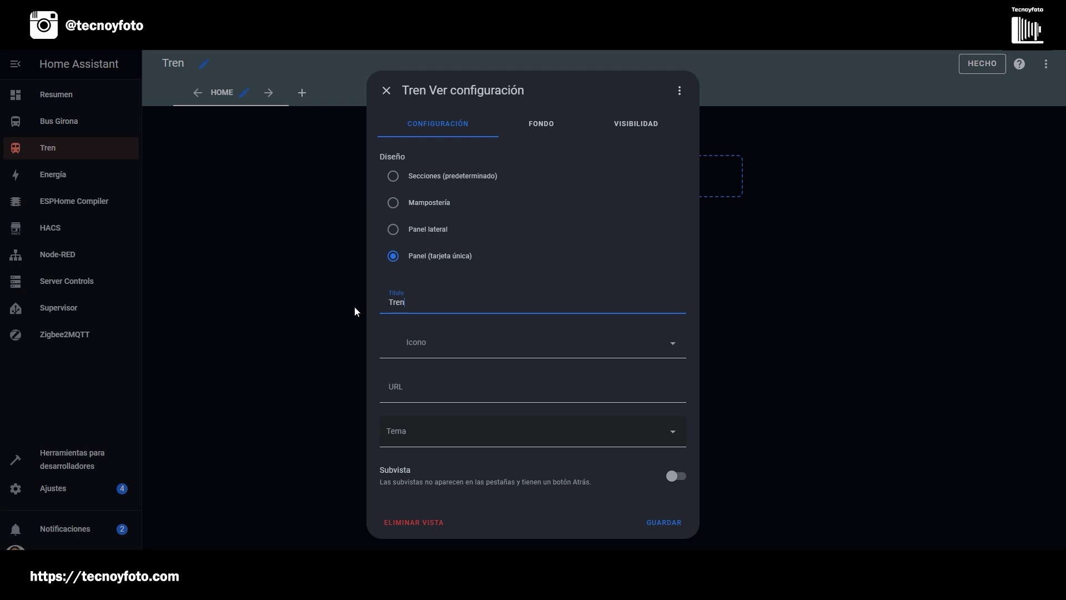
left_click(427, 345)
type("Train")
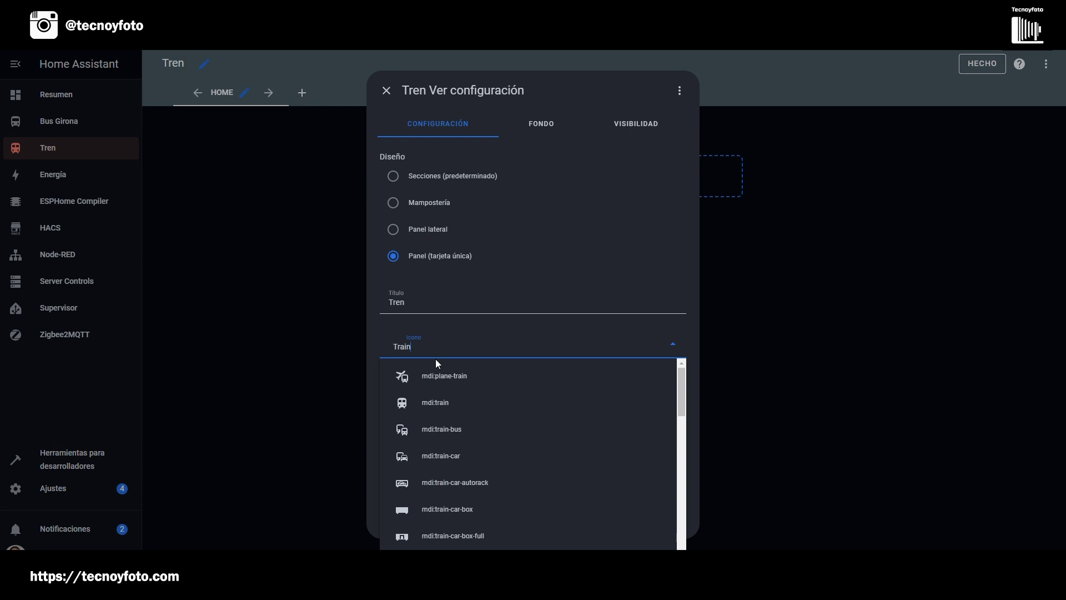
left_click(439, 429)
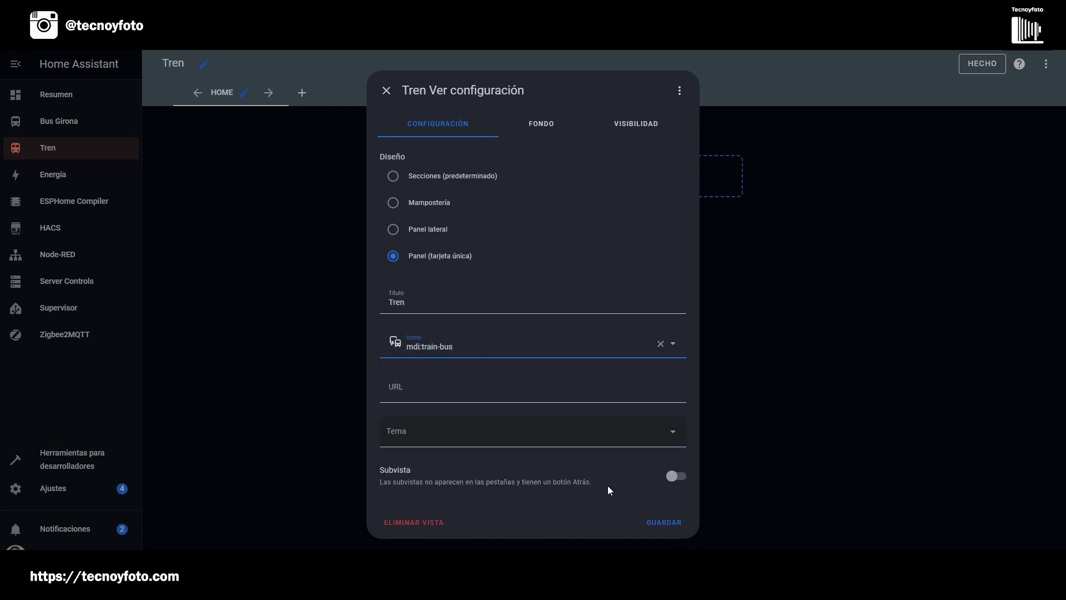
left_click(658, 524)
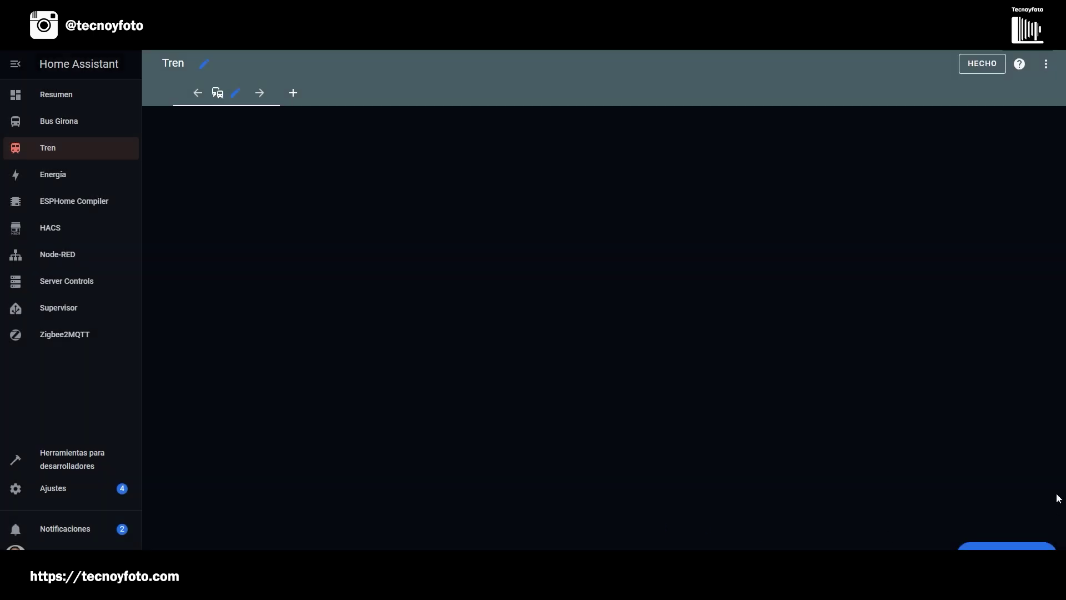
Find the Página web card by searching for "web" and choose it for the Tren view
scroll(1058, 498, "down", 1)
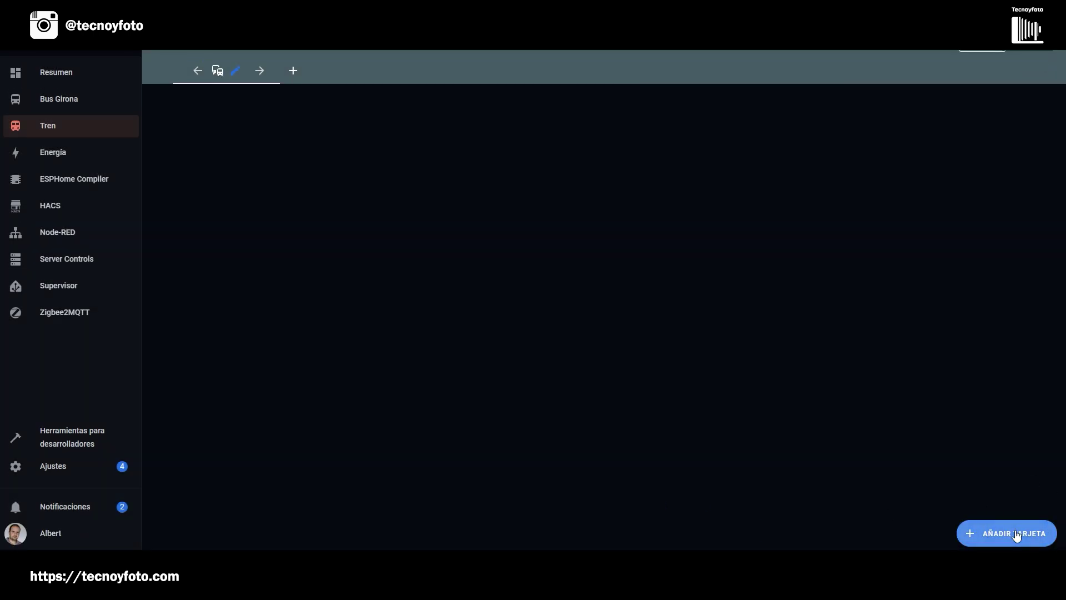
left_click(1016, 531)
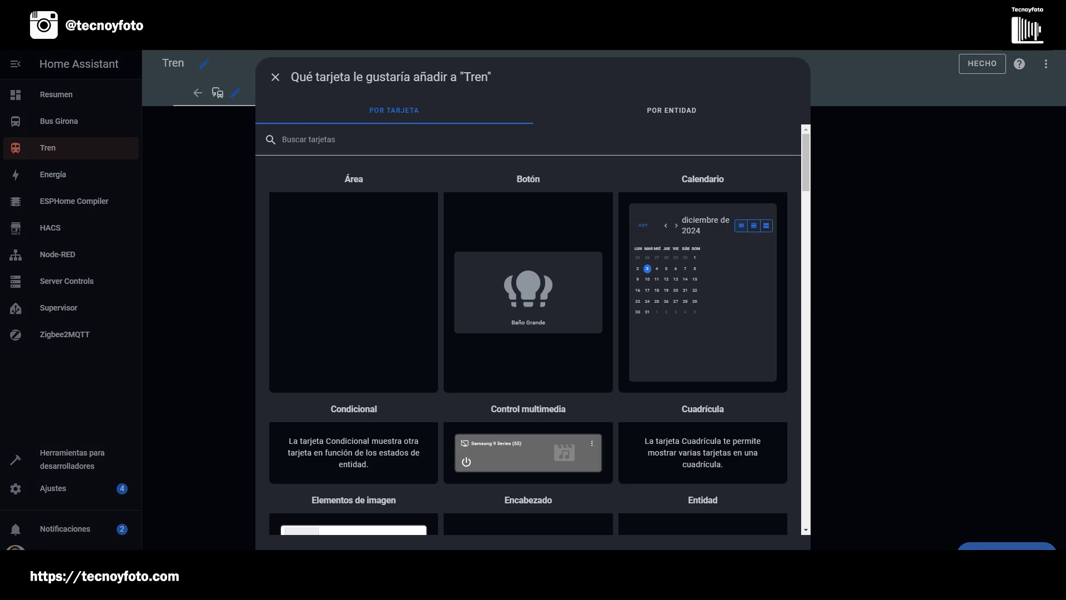
left_click(327, 145)
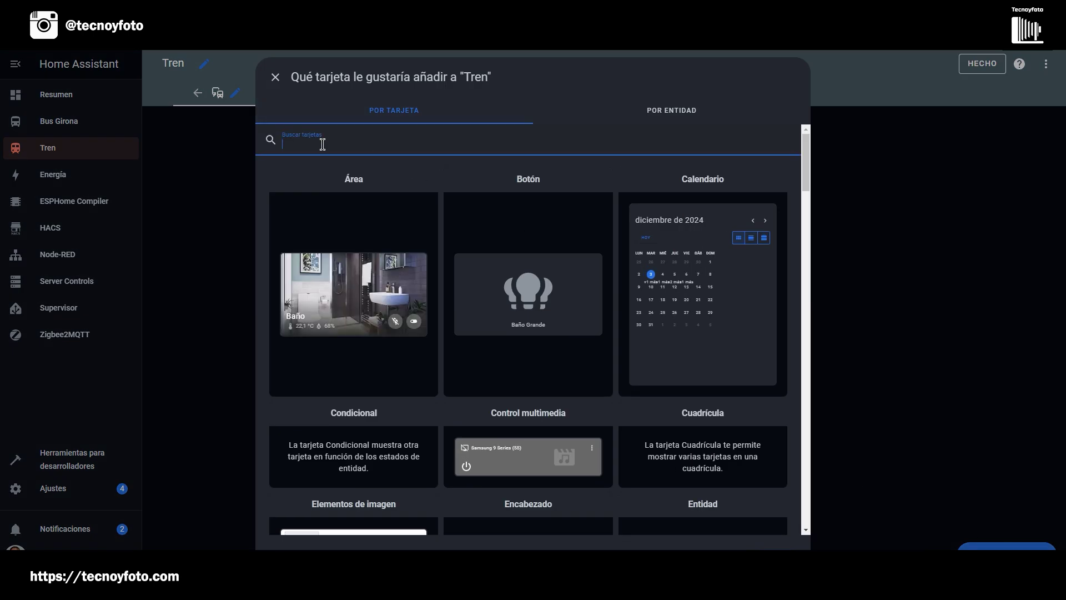
type("web")
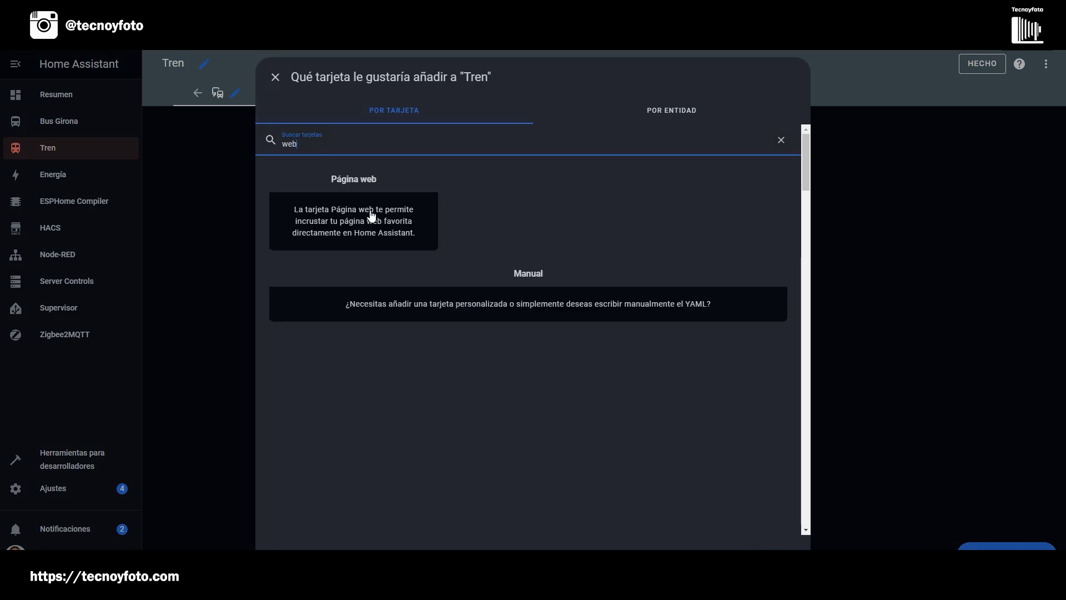
left_click(361, 210)
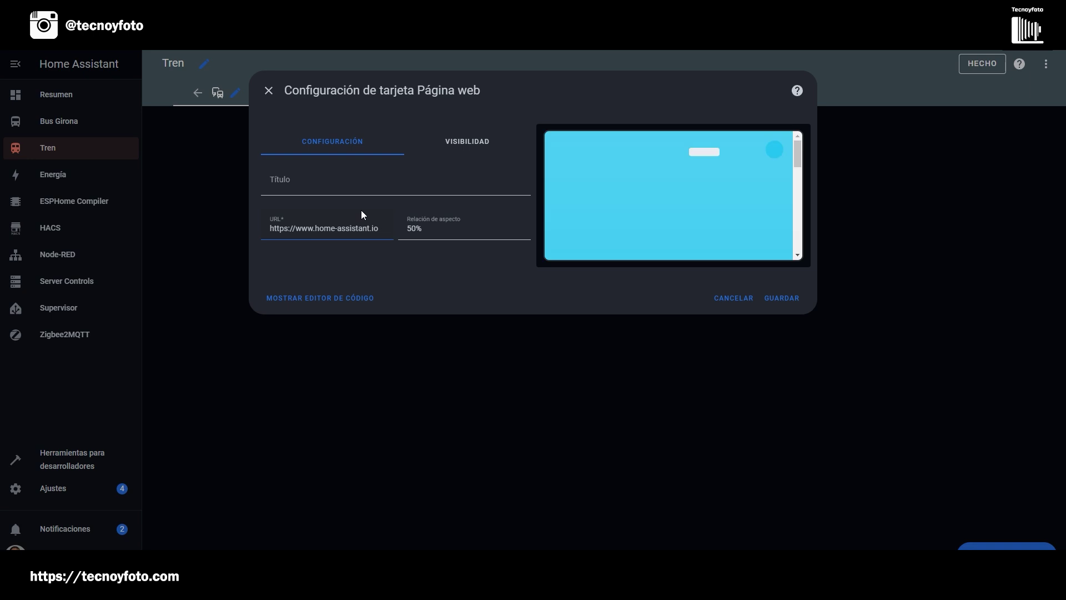
Title the web page card Hogar and replace its URL with the copied bus stop address ending in bus/cat/parada.php?codi=15115
left_click(285, 179)
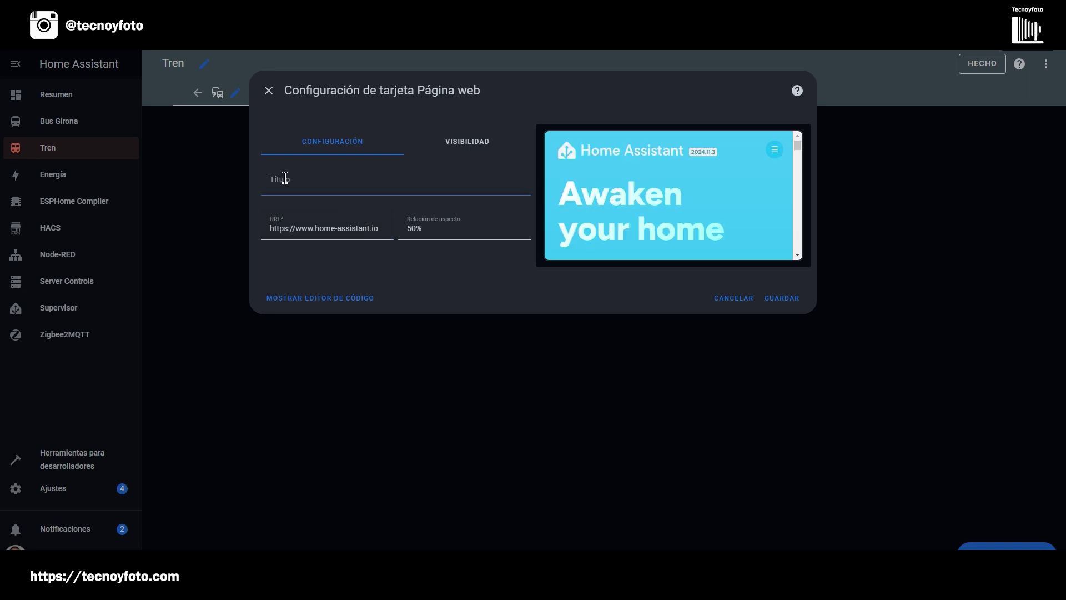
left_click(300, 187)
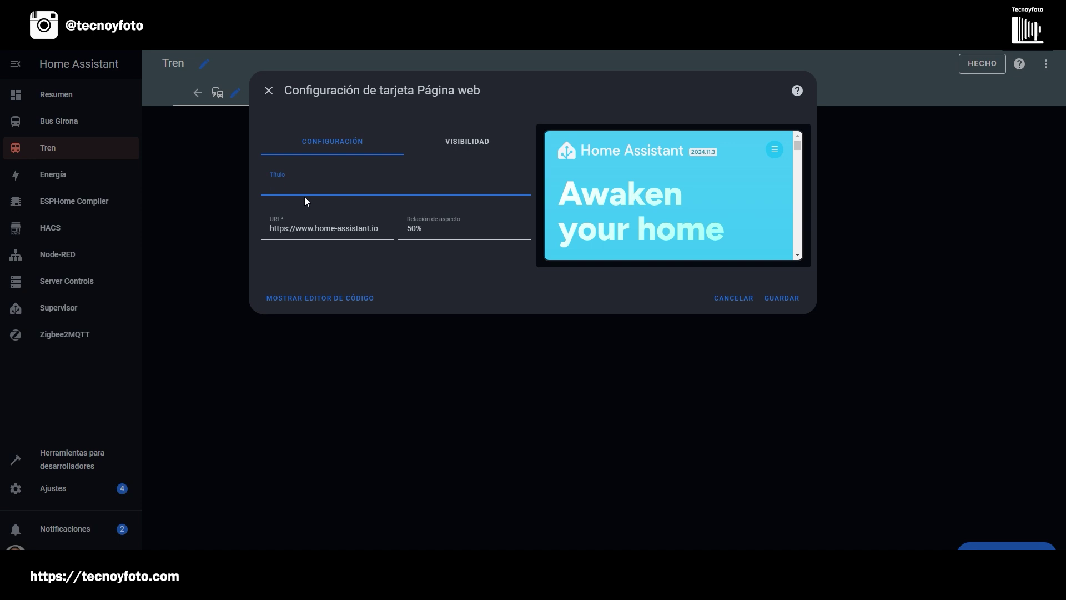
type("Hogar")
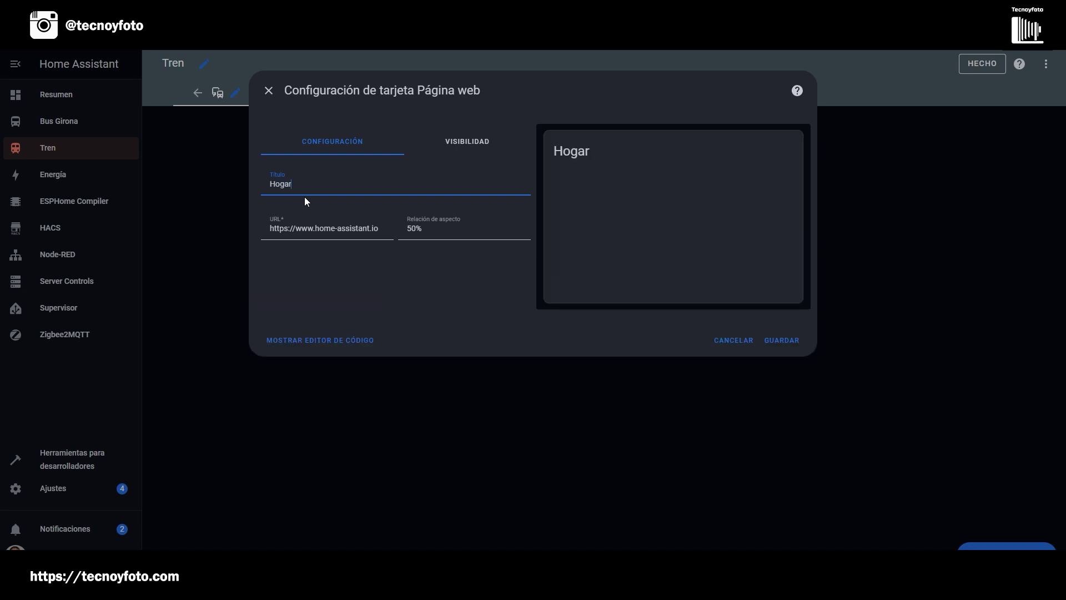
triple_click(339, 230)
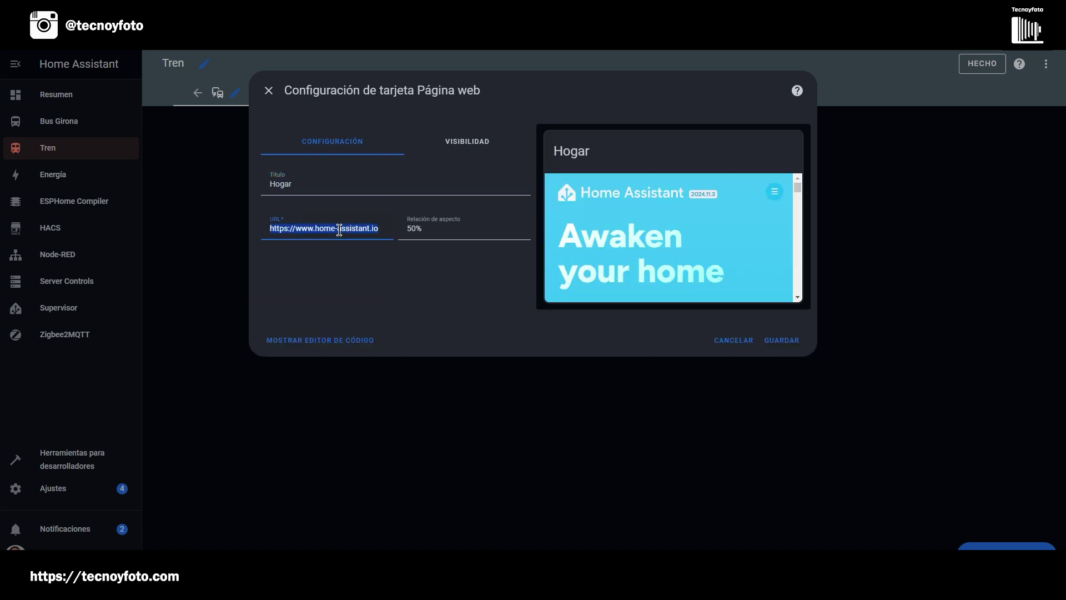
key("BackSpace")
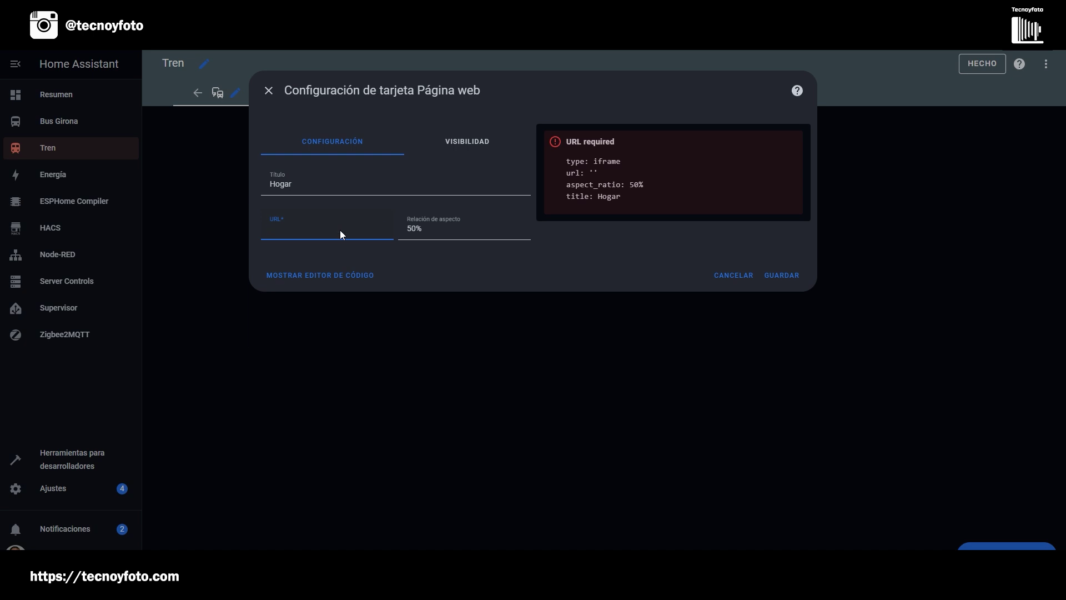
key("ctrl+v")
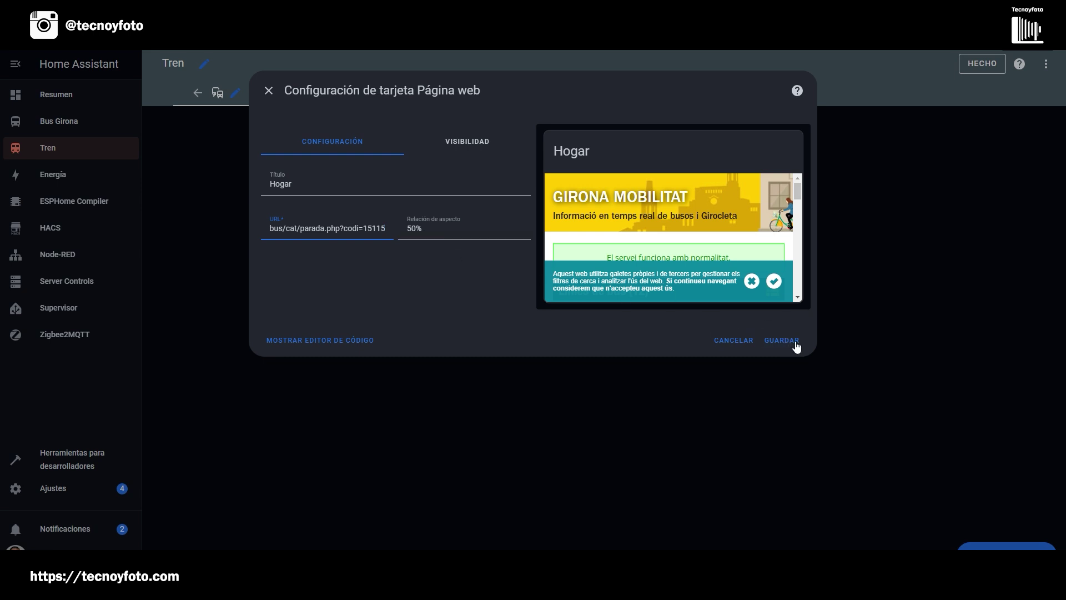
Save the Hogar web page card and add another view to the dashboard with the Panel (tarjeta única) layout
left_click(784, 341)
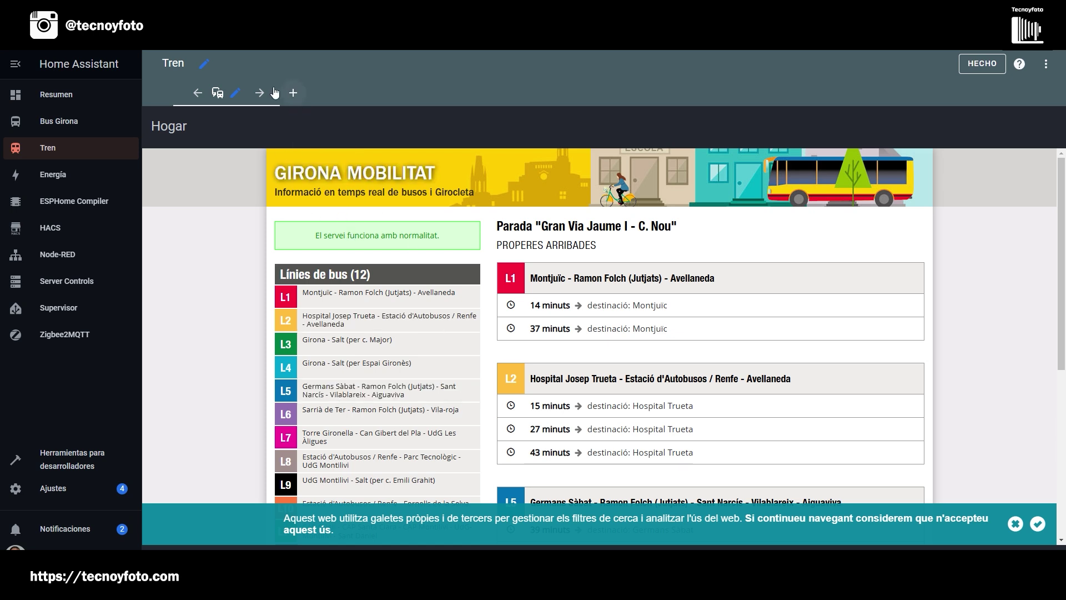
left_click(293, 92)
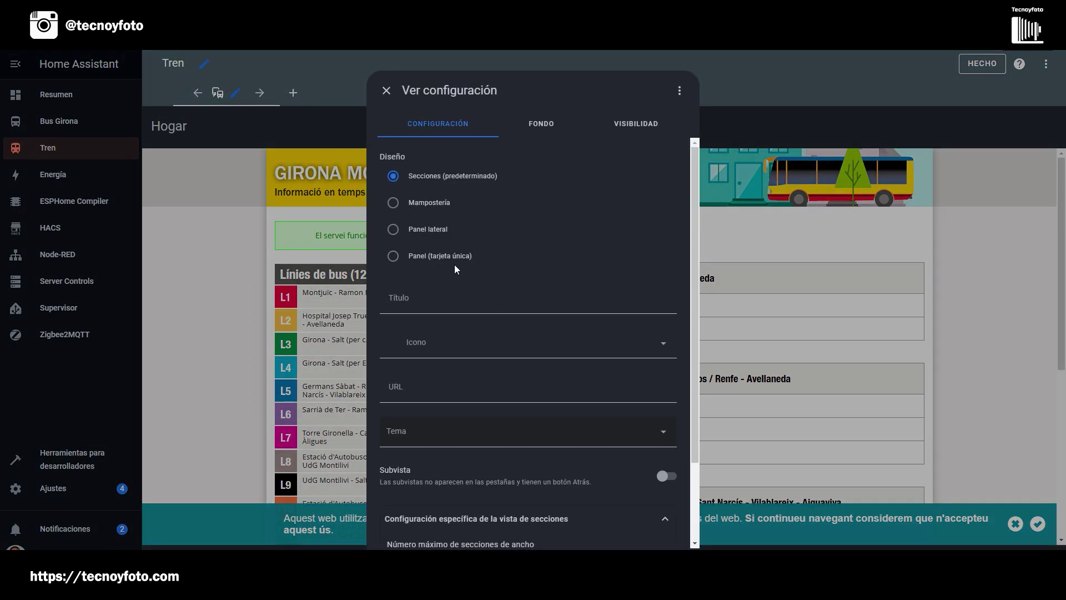
left_click(393, 256)
Title the new view Jaume Primer, give it the mdi:air-filter icon and save the view configuration
left_click(436, 302)
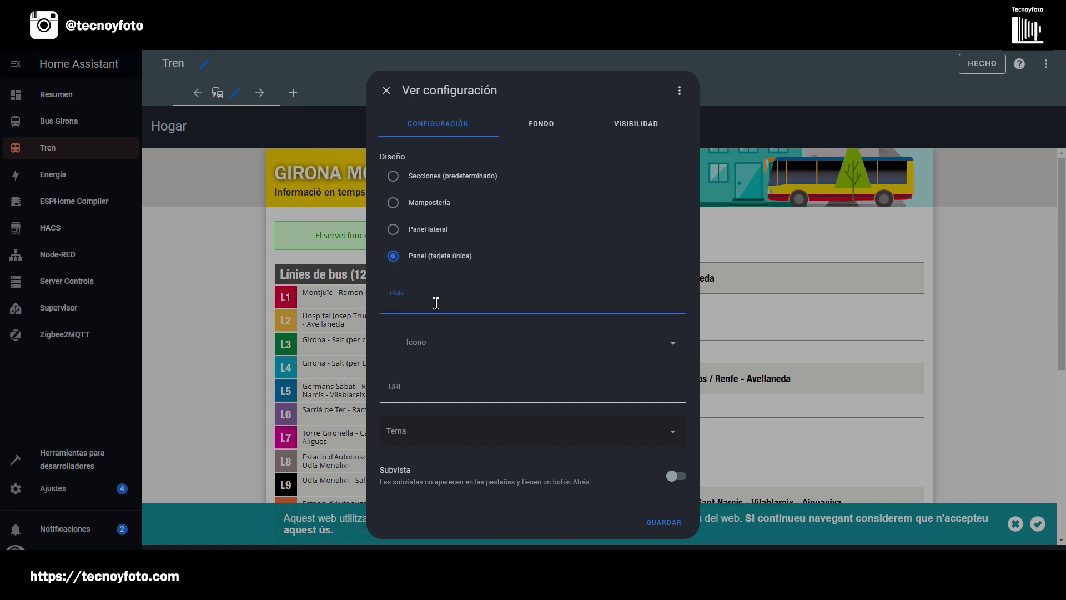
type("Jaume")
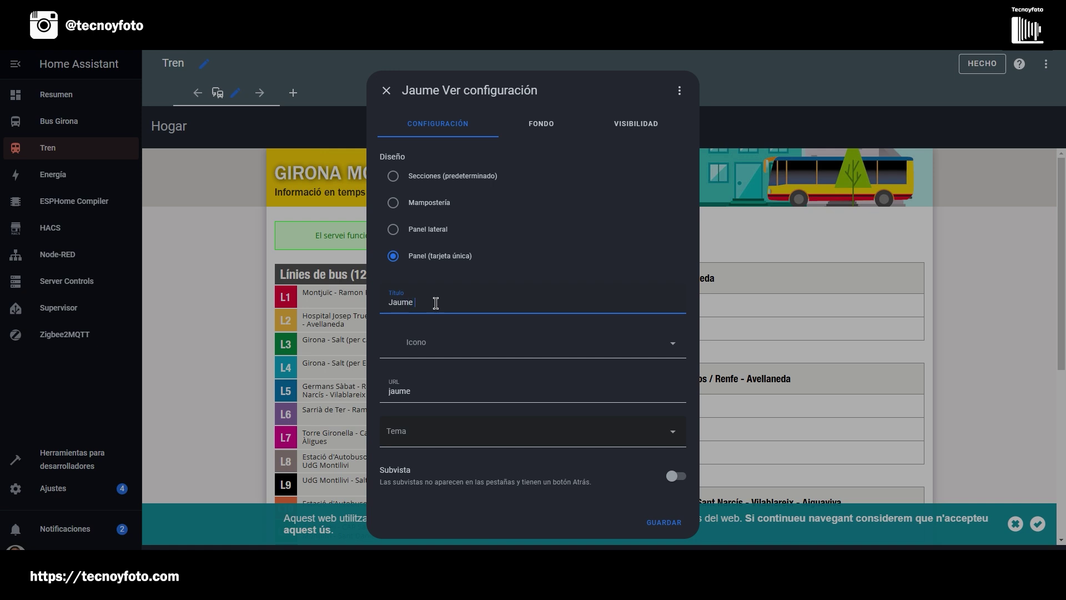
type(" Primer")
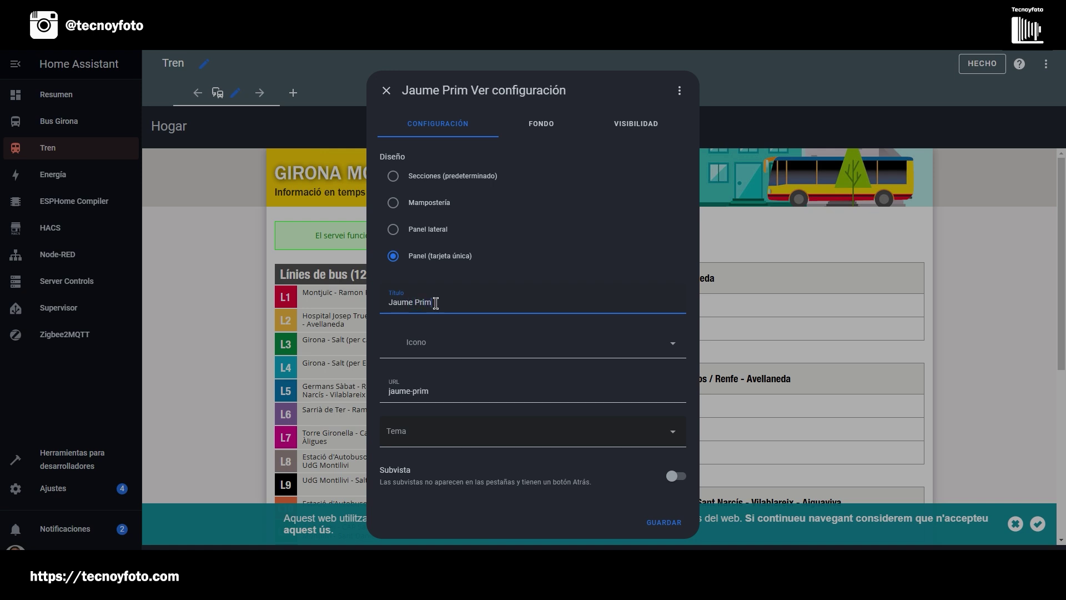
left_click(425, 354)
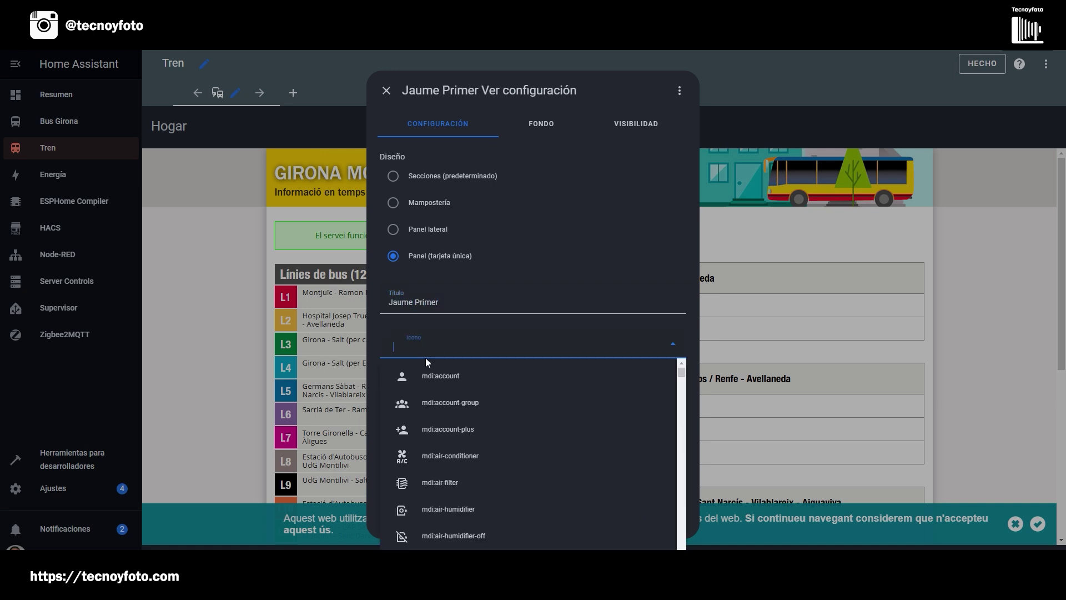
left_click(442, 483)
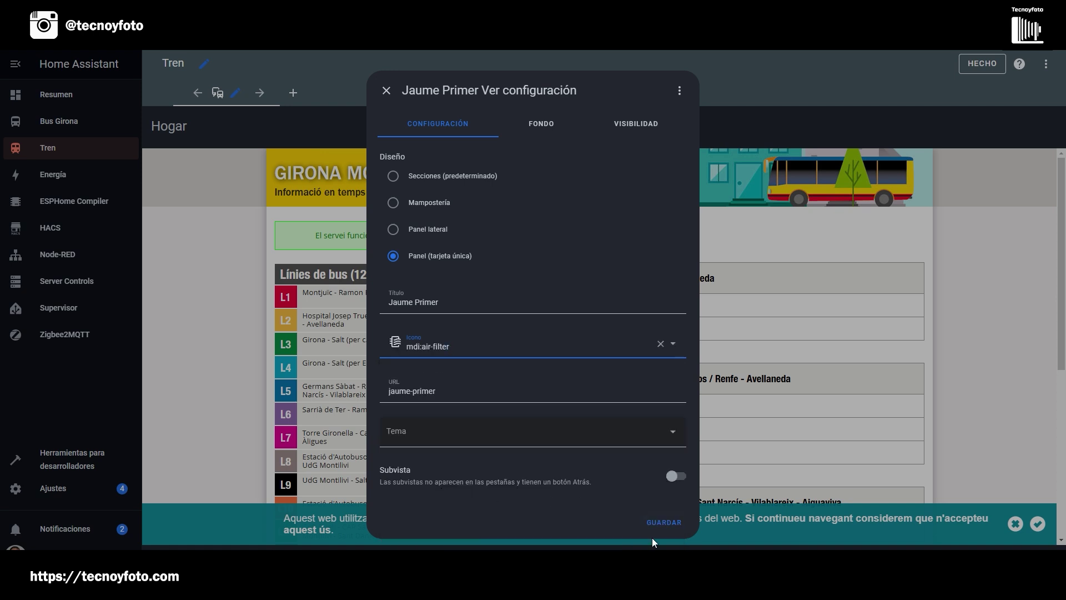
left_click(669, 524)
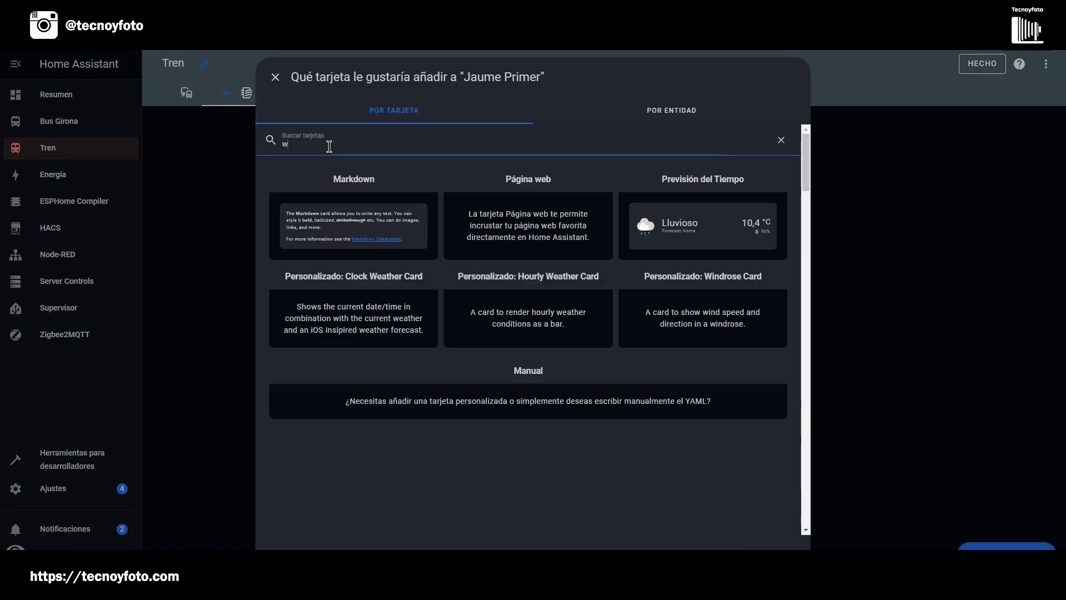
Search the cards for "we", choose Página web for the Jaume Primer view and title the card Jaume Primer
type("we")
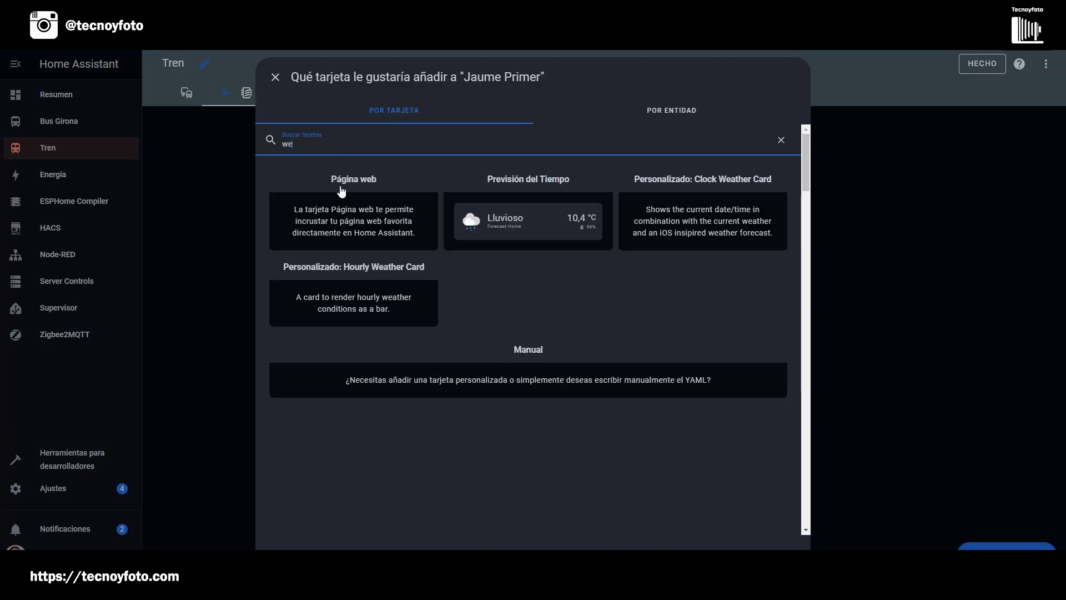
left_click(343, 214)
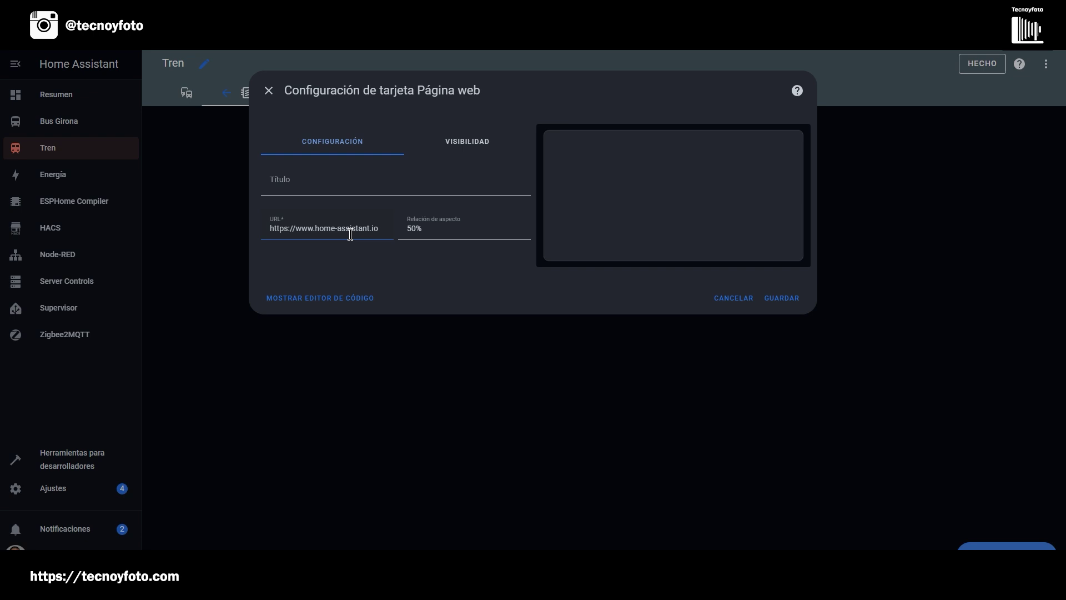
left_click(298, 185)
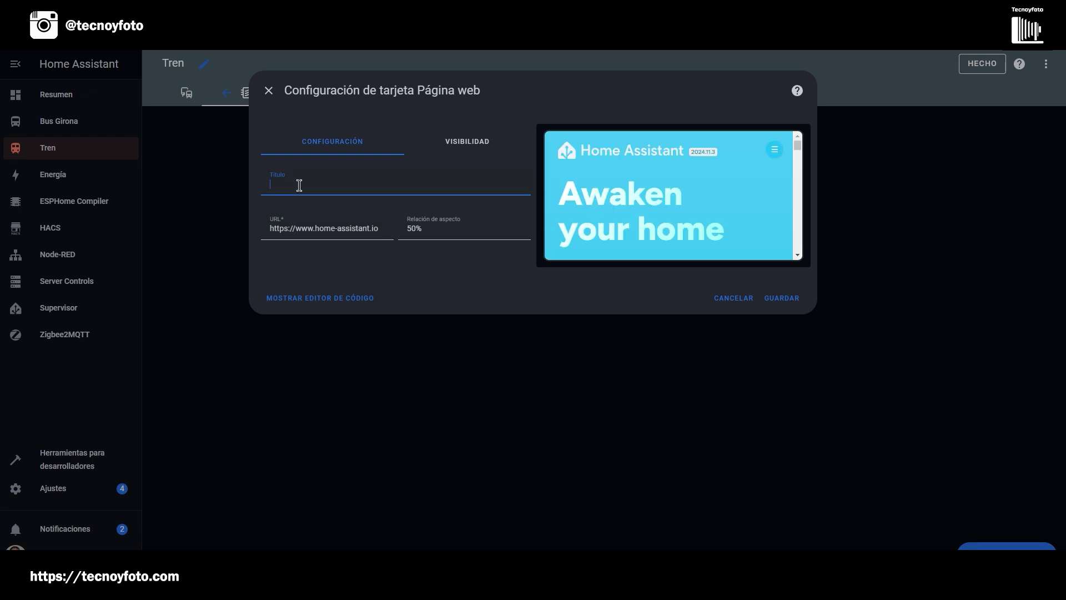
type("Jaume")
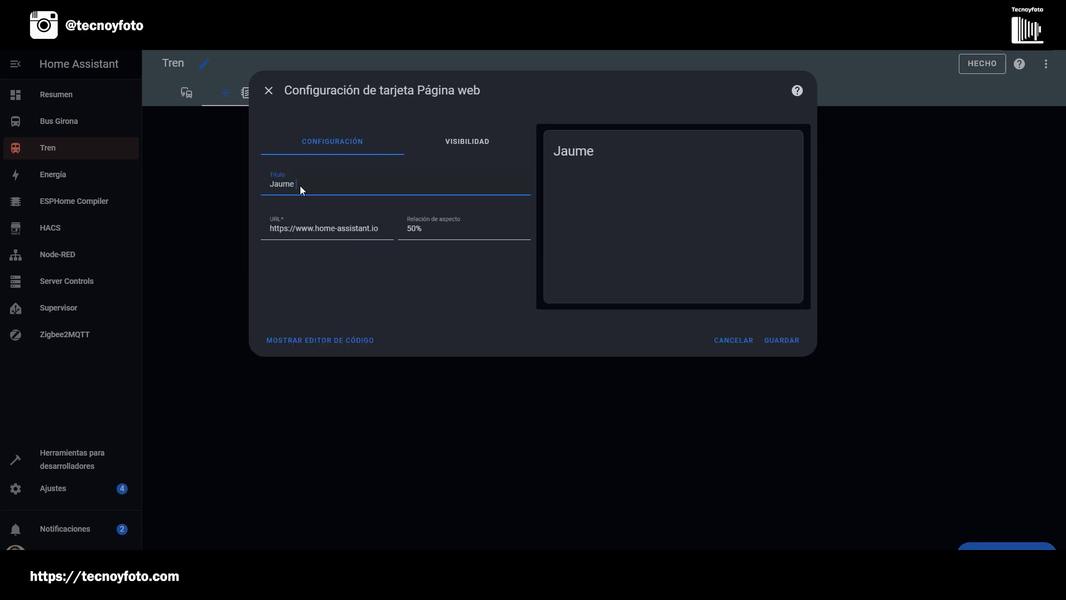
type(" Primer")
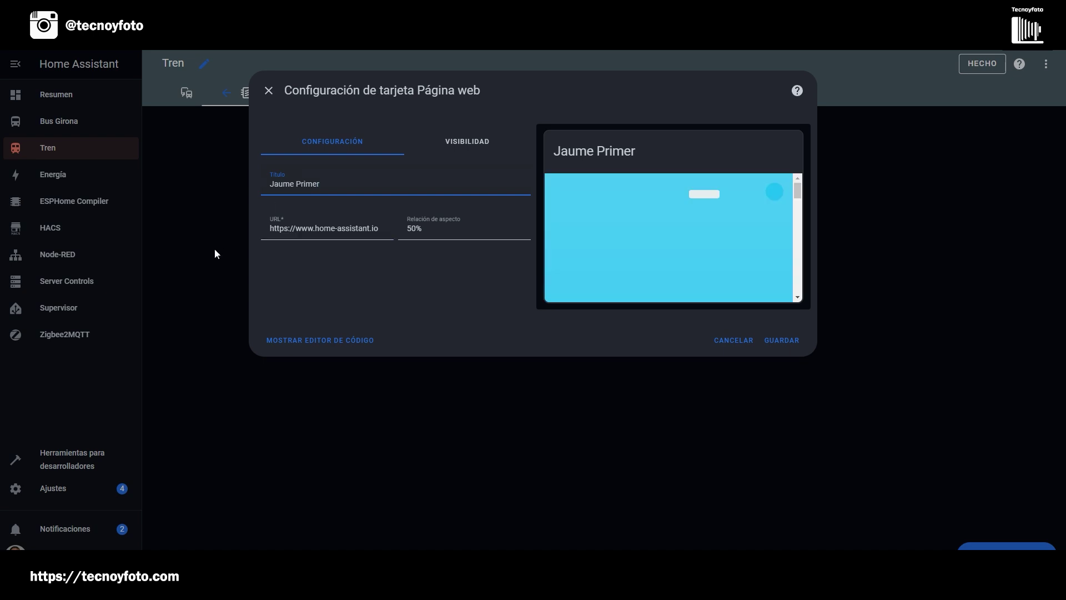
Replace the card's URL with the copied bus stop address ending in bus/cat/parada.php?codi=15115 and save the card
left_click(344, 228)
triple_click(345, 228)
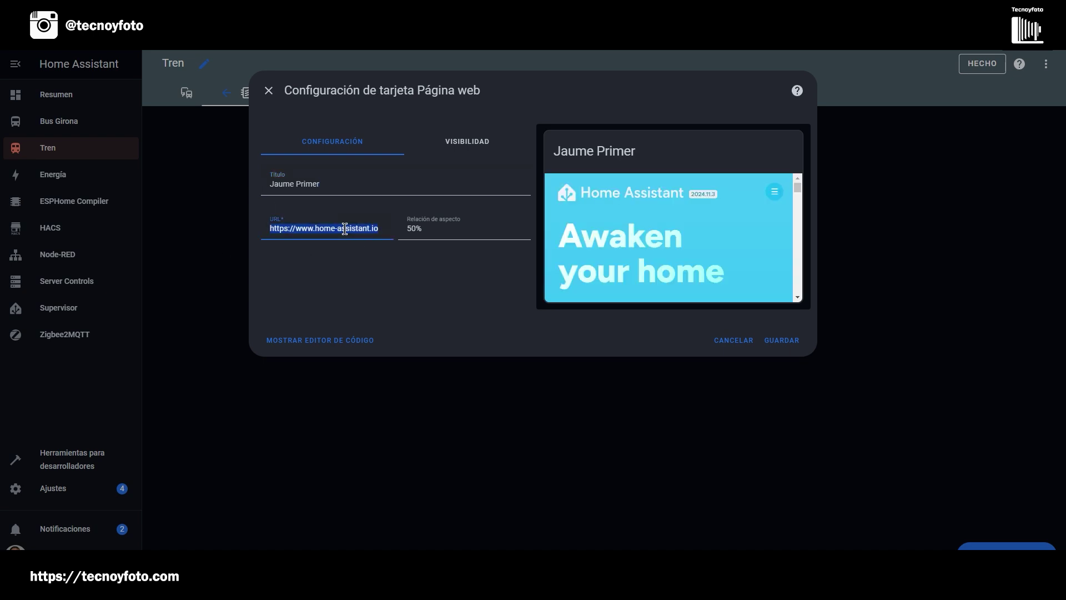
key("ctrl+v")
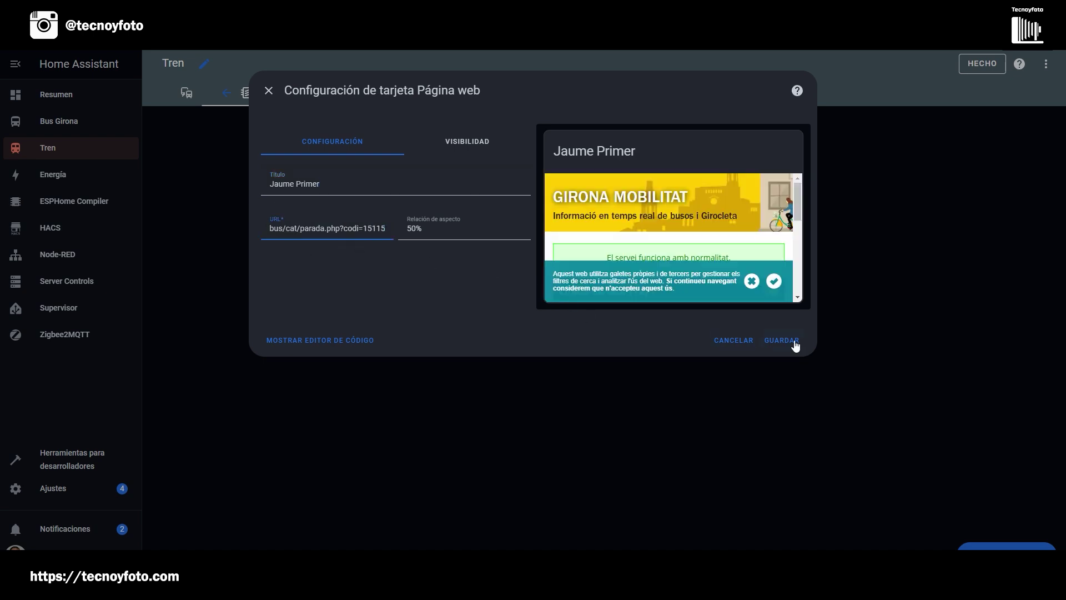
left_click(783, 340)
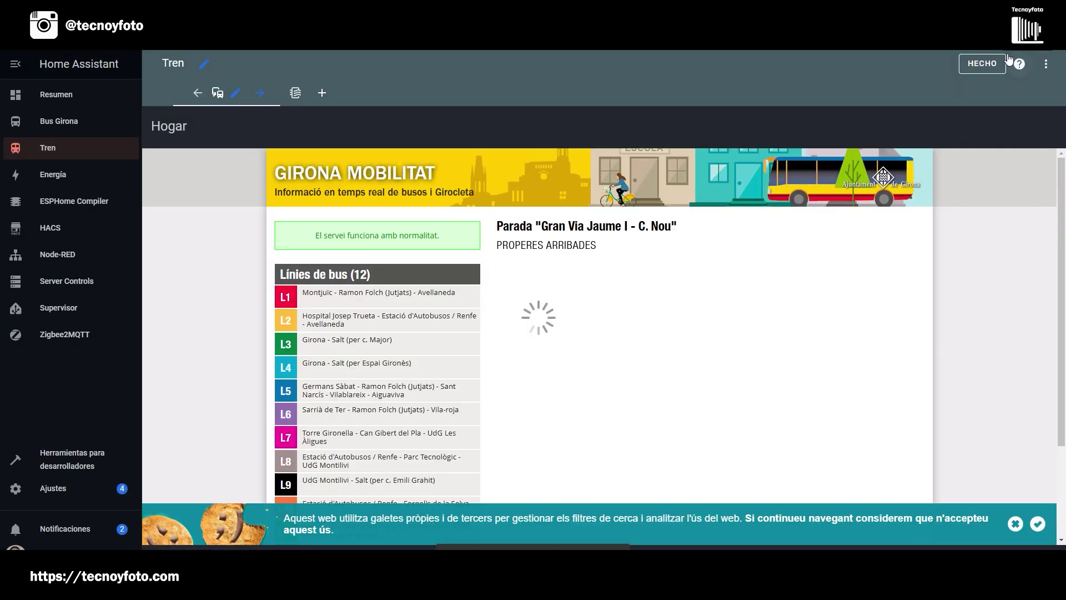
Finish editing the dashboard and check the Jaume Primer view before returning to the Tren view
left_click(983, 65)
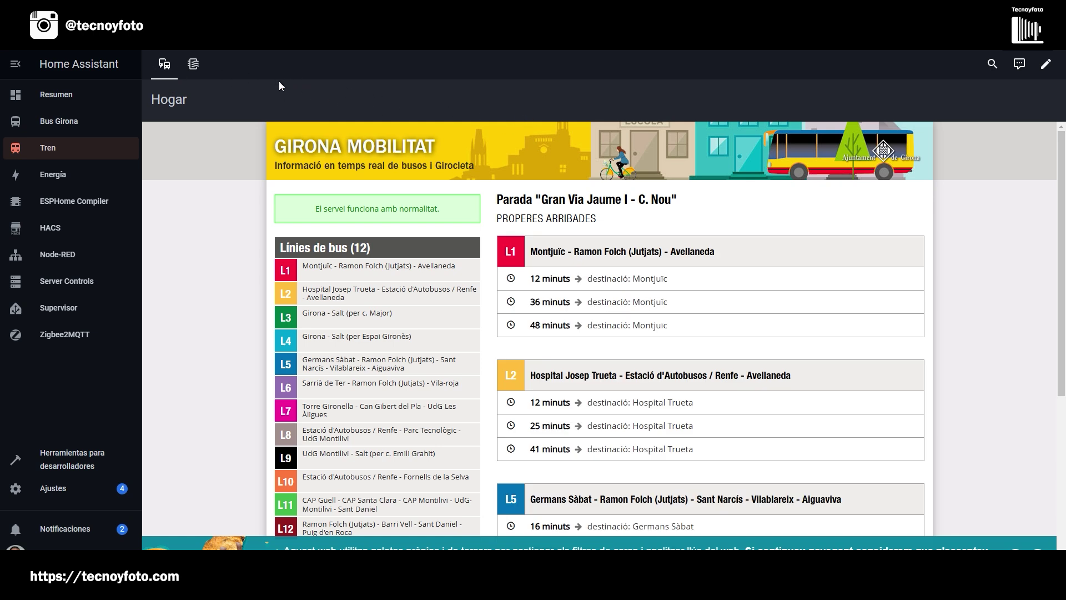
left_click(195, 66)
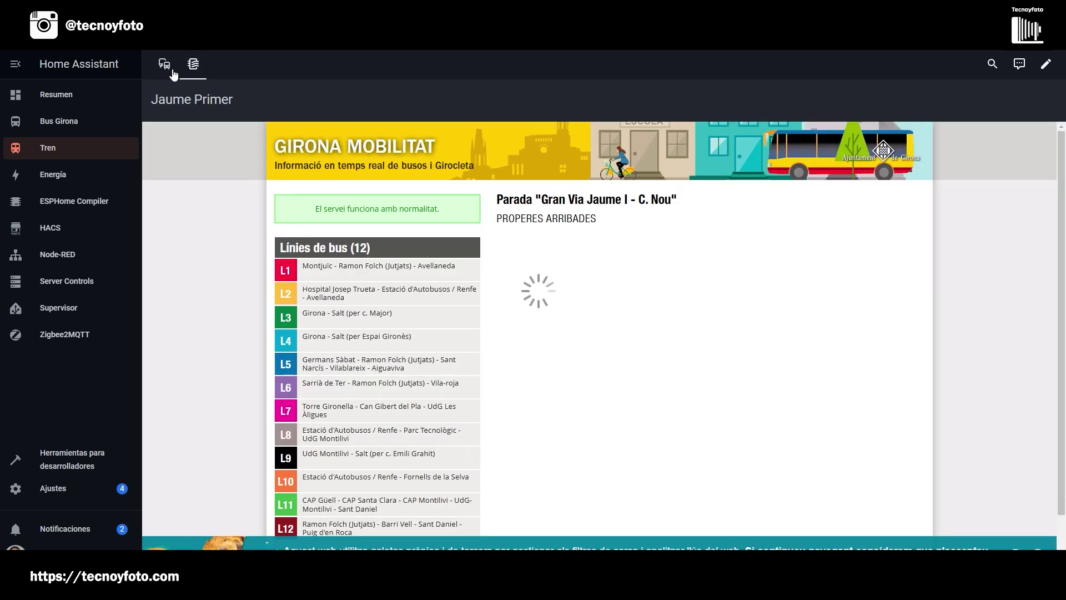
left_click(173, 75)
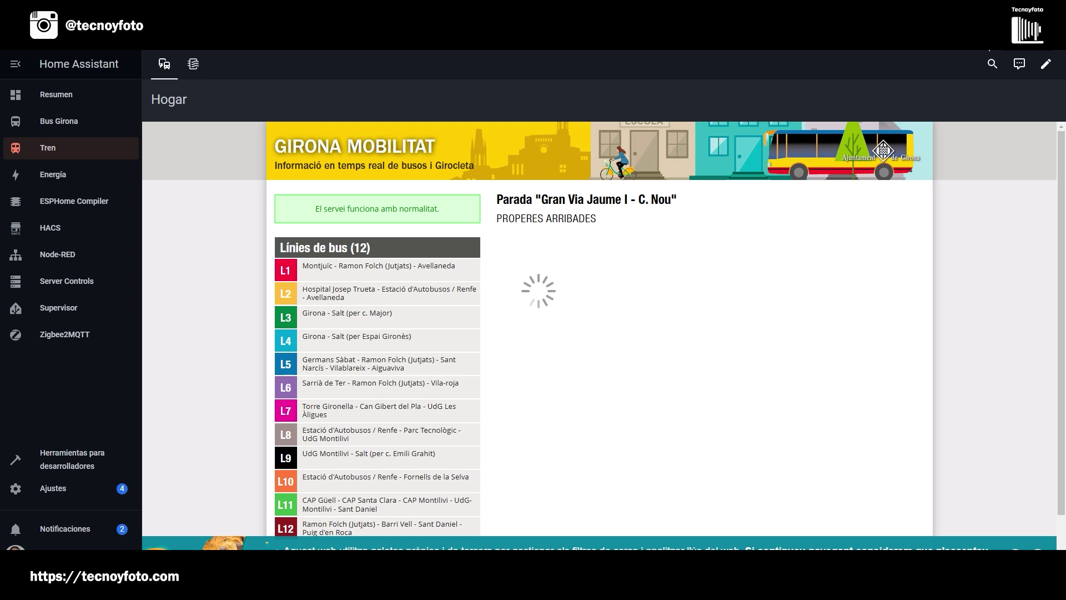
Edit the dashboard again, remove the Tren view's icon and save the view configuration
left_click(1046, 64)
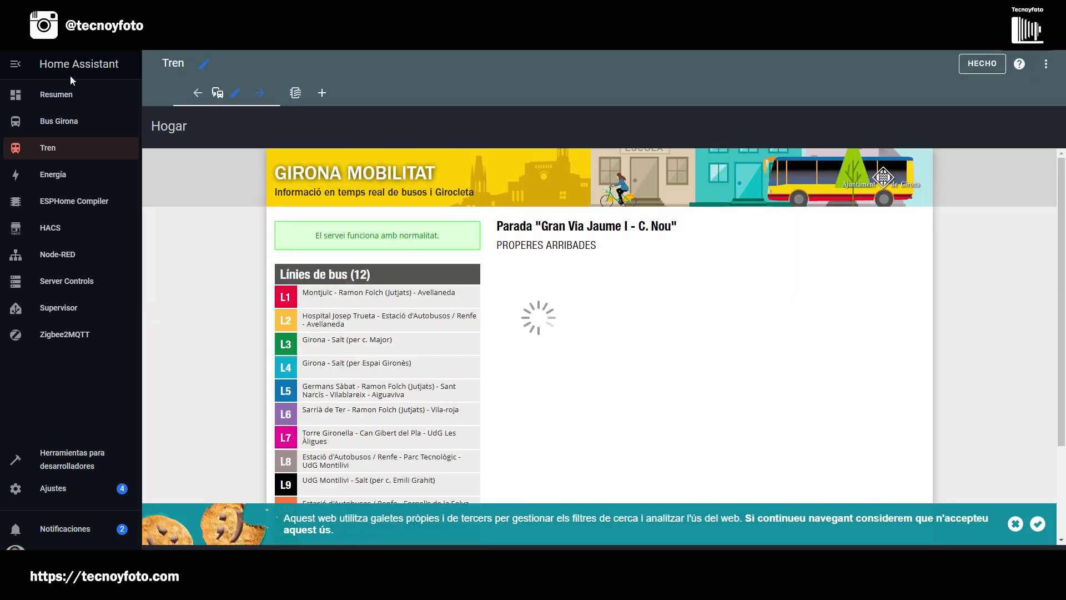
left_click(238, 94)
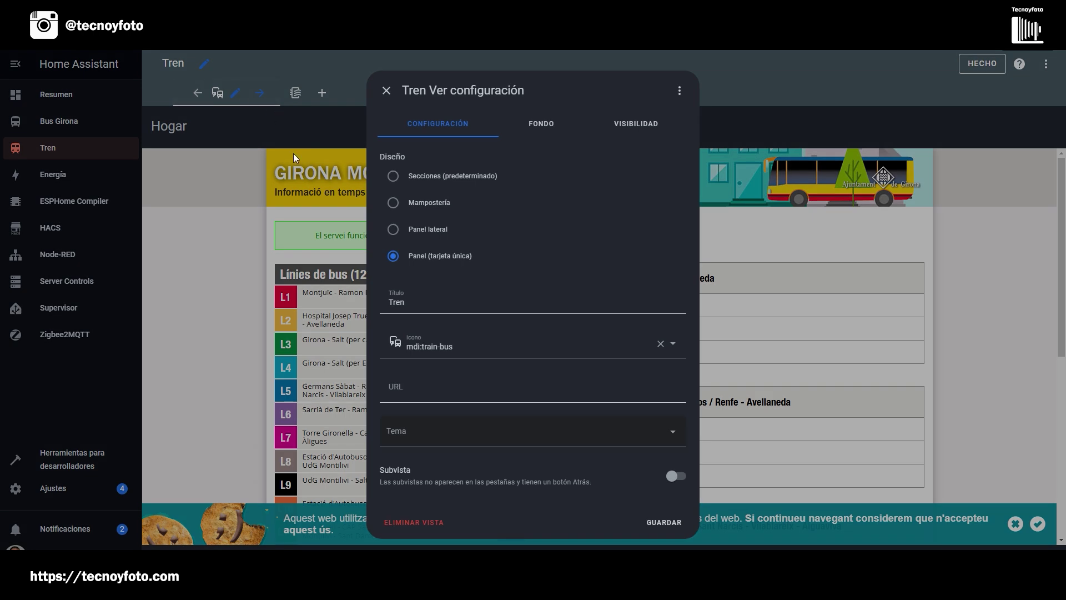
left_click(661, 344)
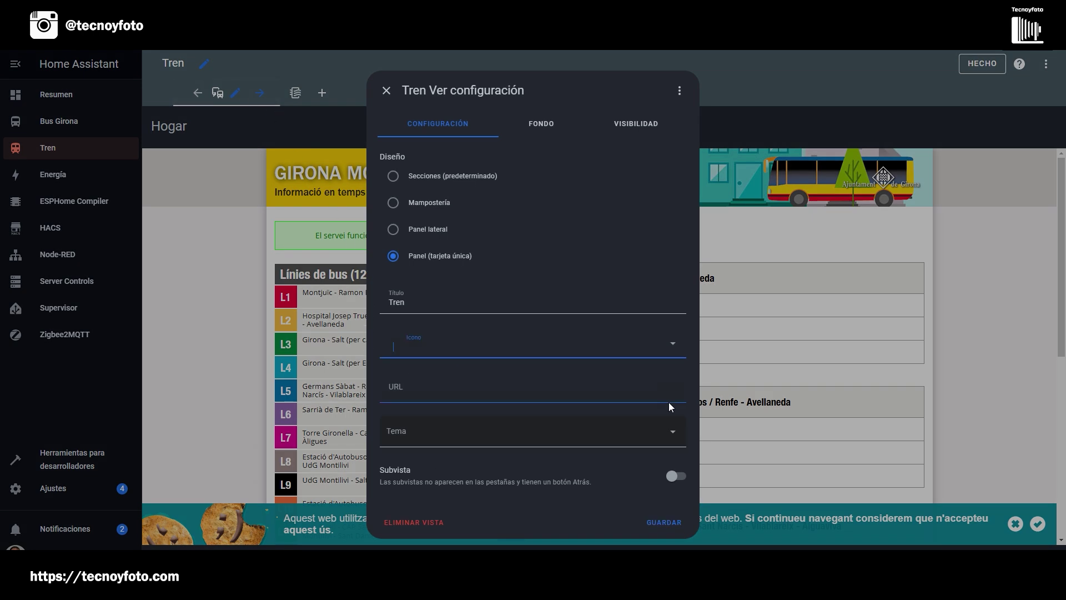
left_click(671, 525)
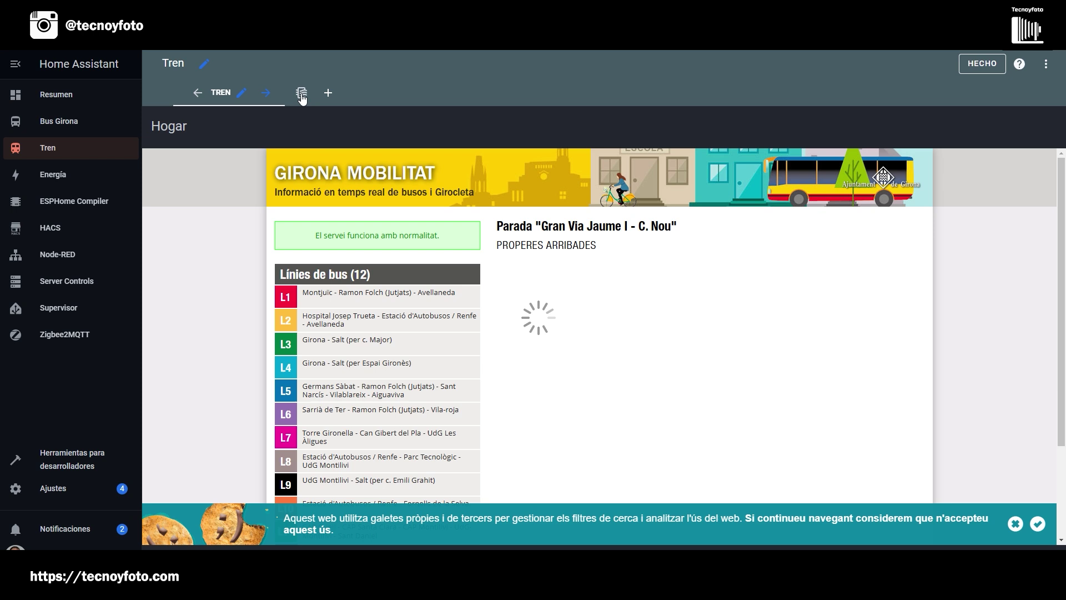
Remove the icon from the Jaume Primer view and save its configuration
left_click(301, 93)
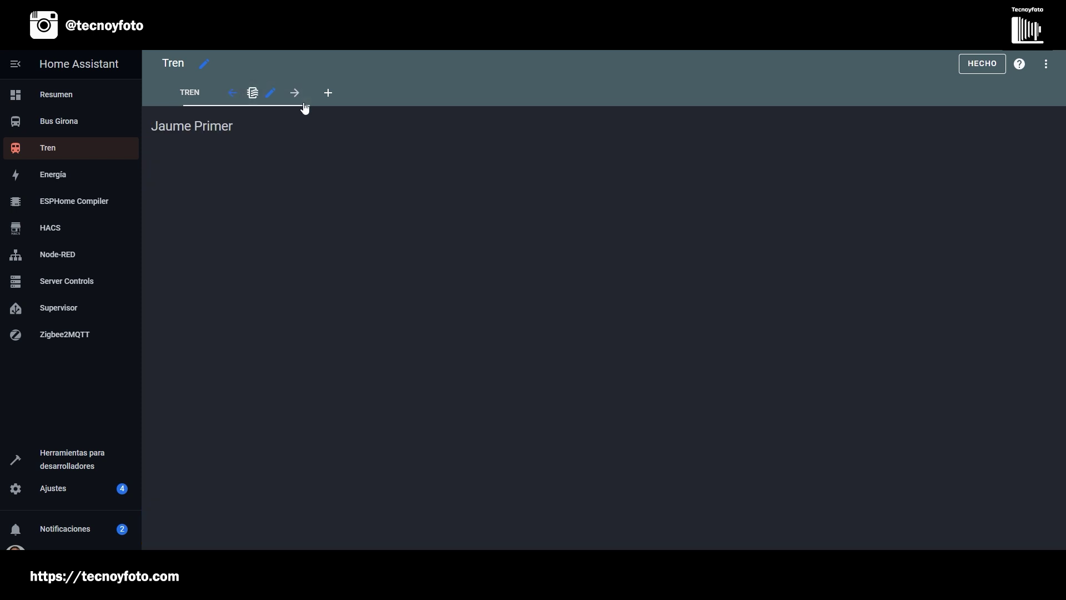
left_click(271, 92)
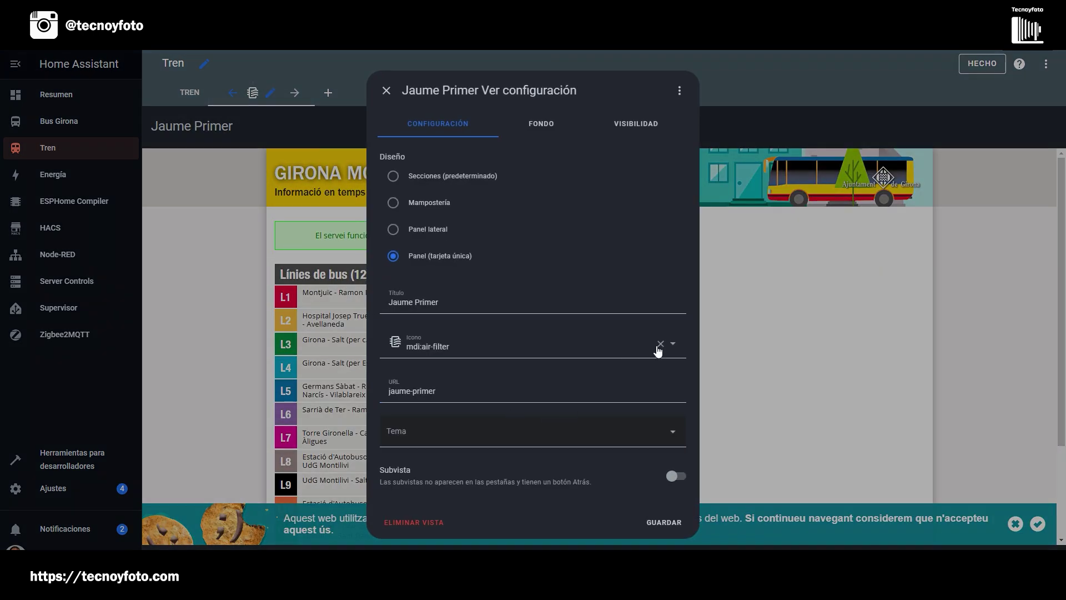
left_click(661, 349)
left_click(665, 525)
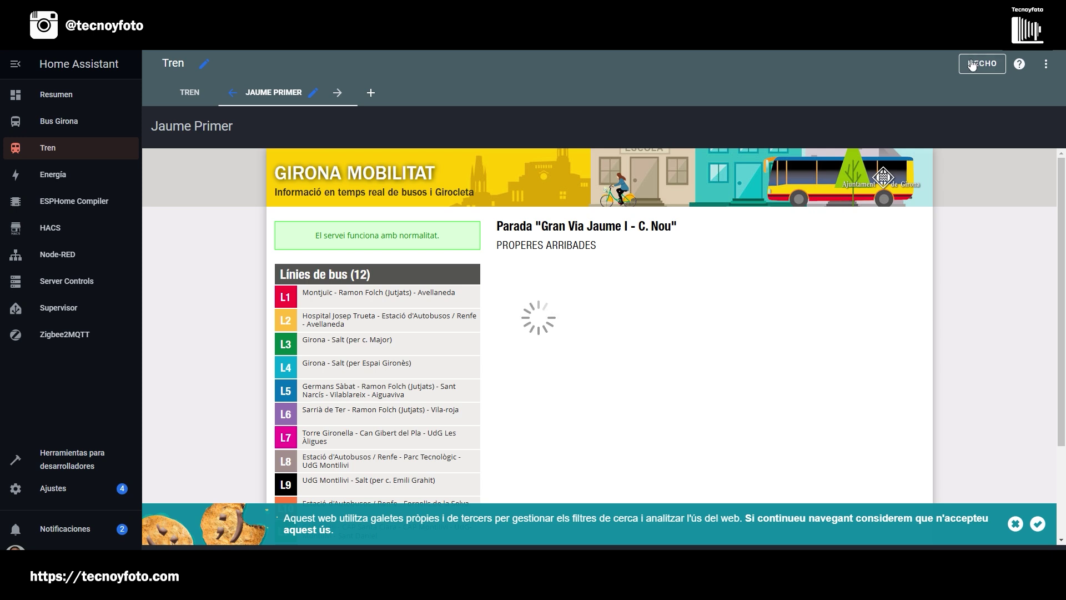
Finish editing the Tren dashboard and open the Bus Girona dashboard
left_click(973, 65)
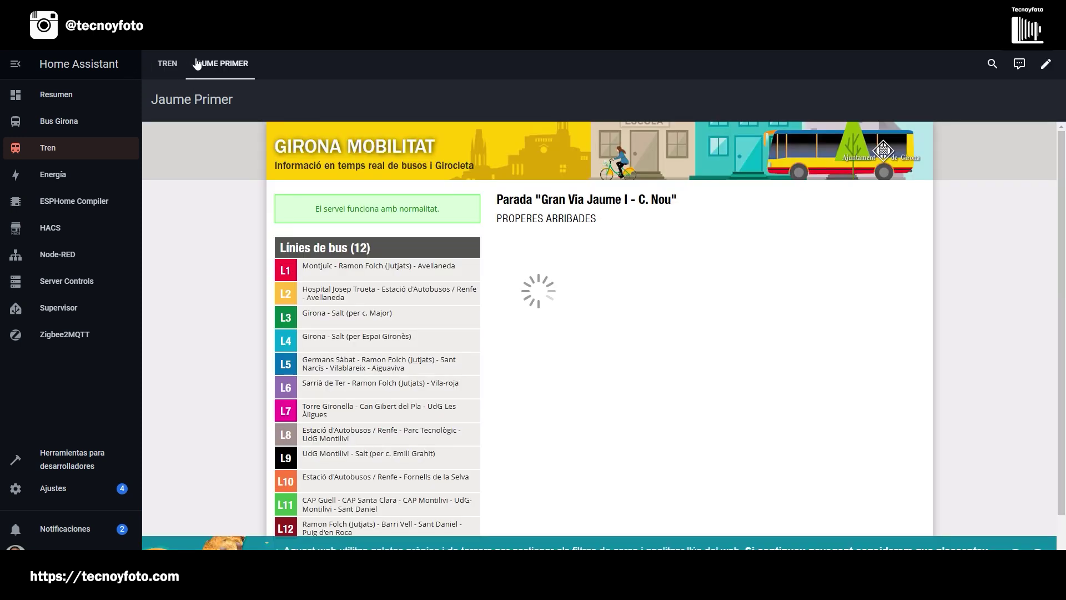
left_click(49, 123)
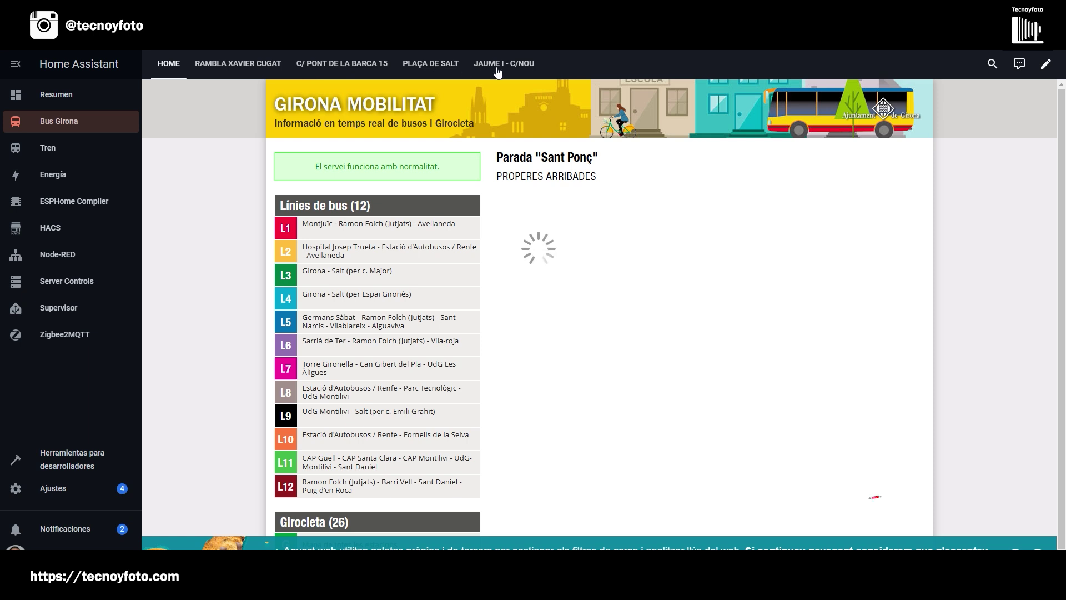